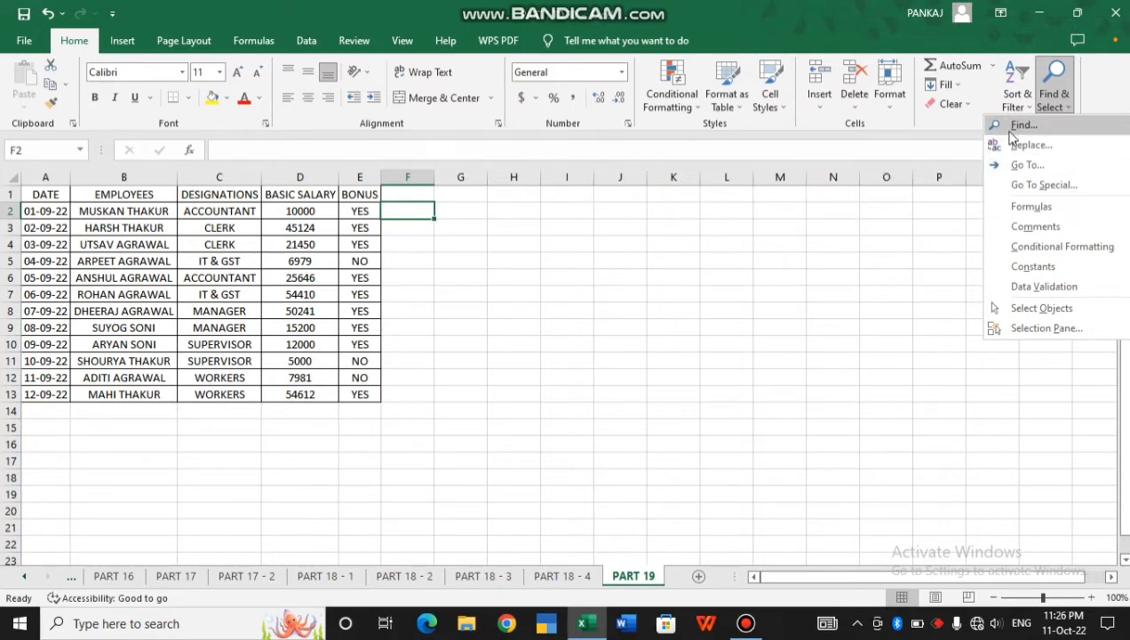
# Find the employee's full name in the worksheet, moving the Find dialog off the table first
pyautogui.click(1017, 126)
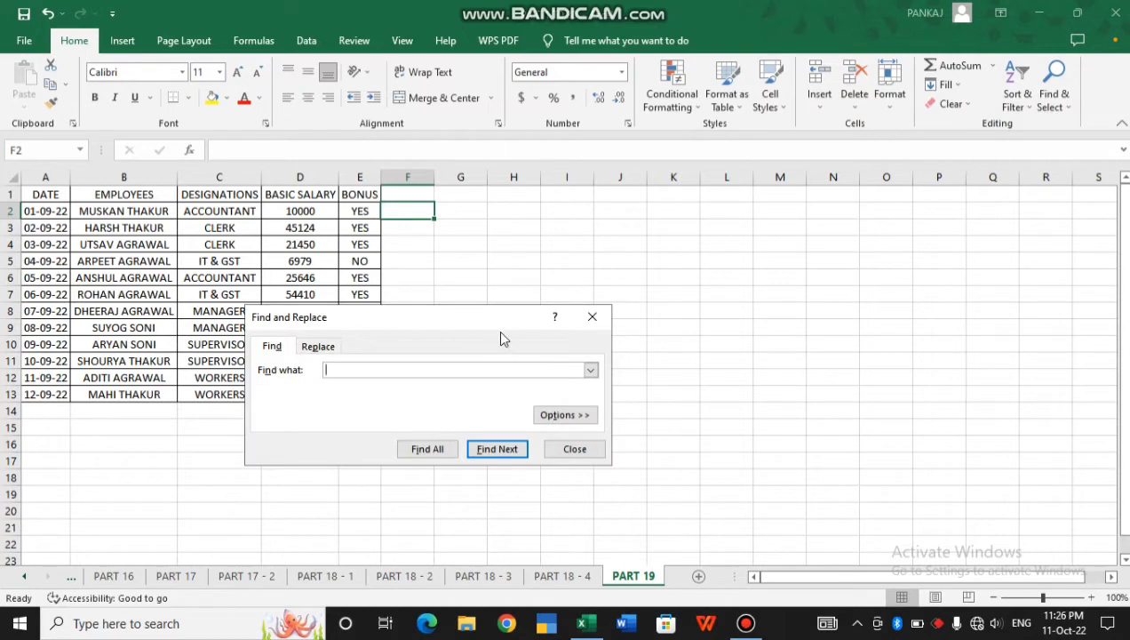
pyautogui.moveTo(463, 328); pyautogui.dragTo(653, 266)
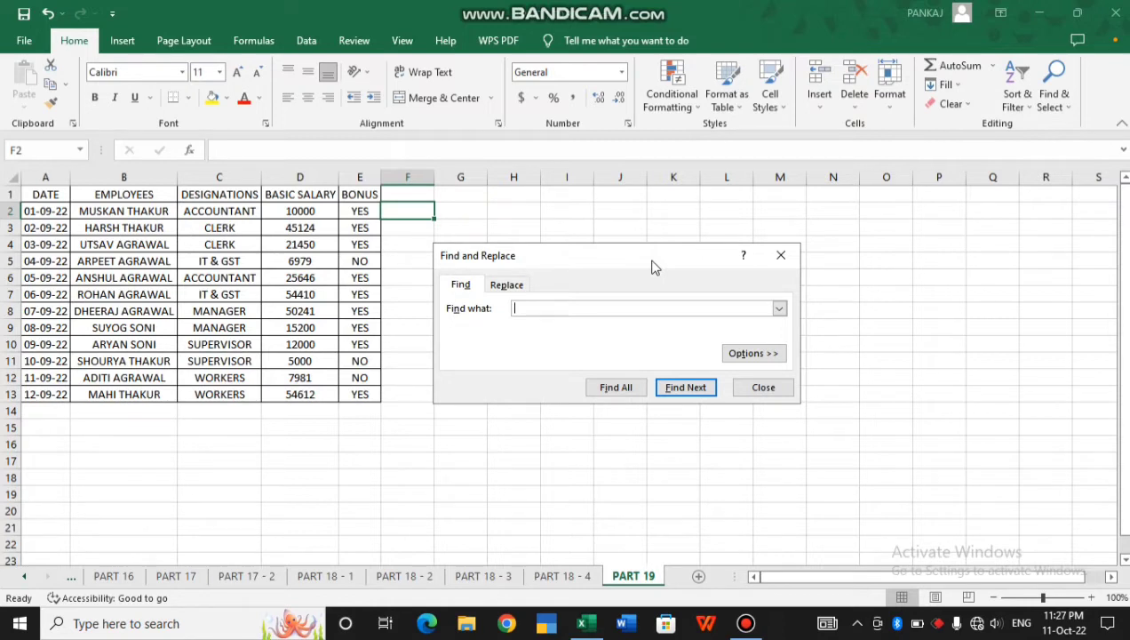
pyautogui.click(670, 390)
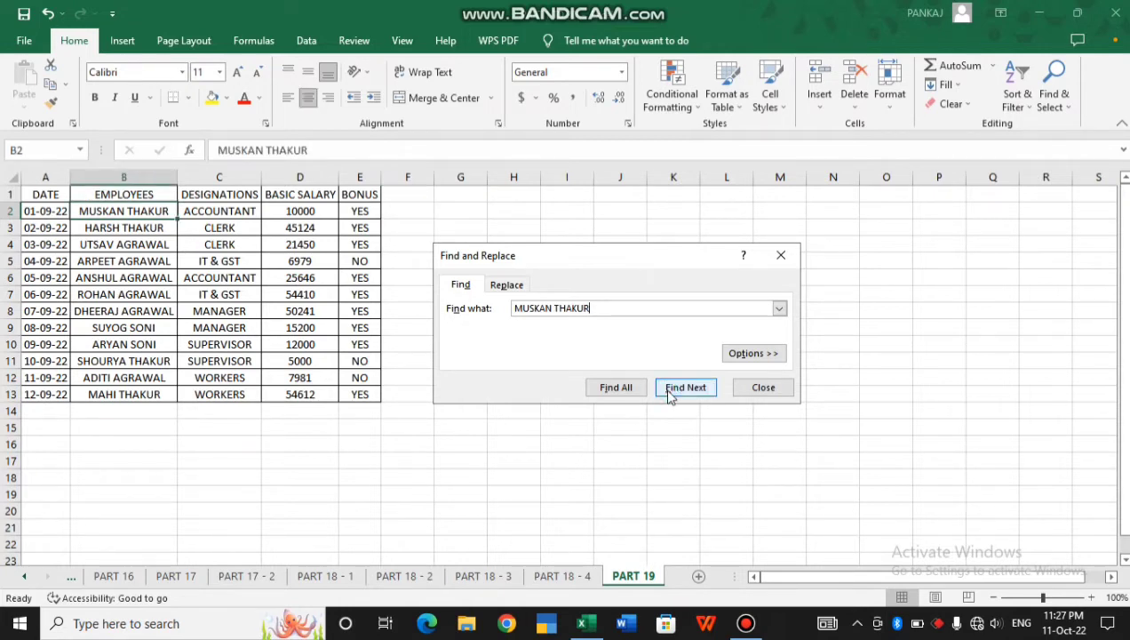
# Search for the salary 54410, listing its single match in cell D7
pyautogui.doubleClick(598, 309)
pyautogui.press('BackSpace')
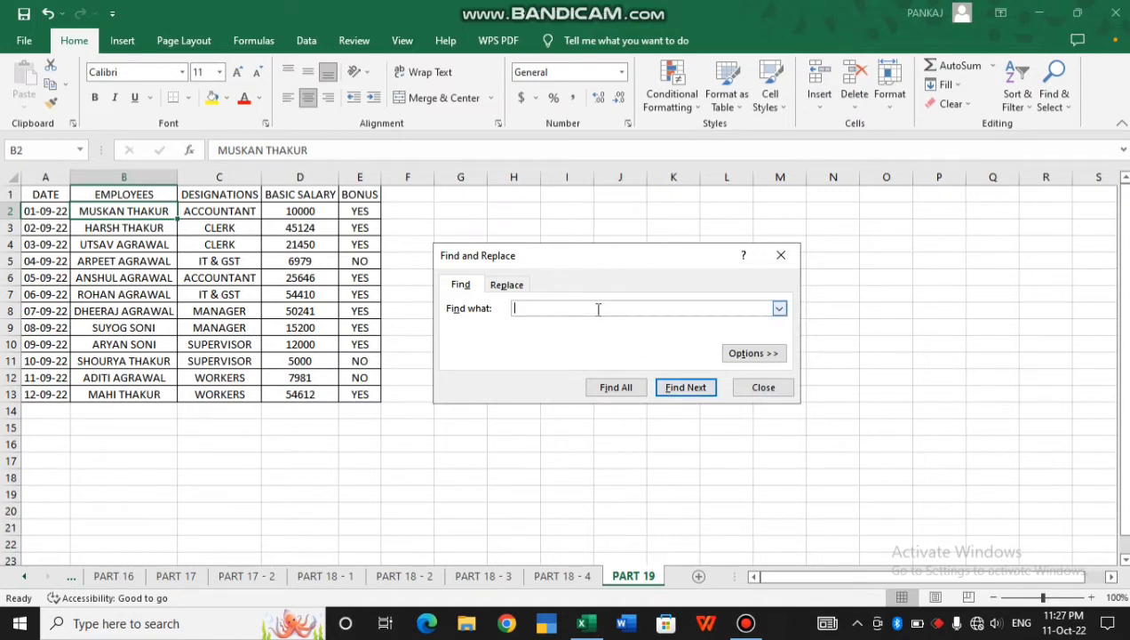
pyautogui.write('54410')
pyautogui.click(668, 396)
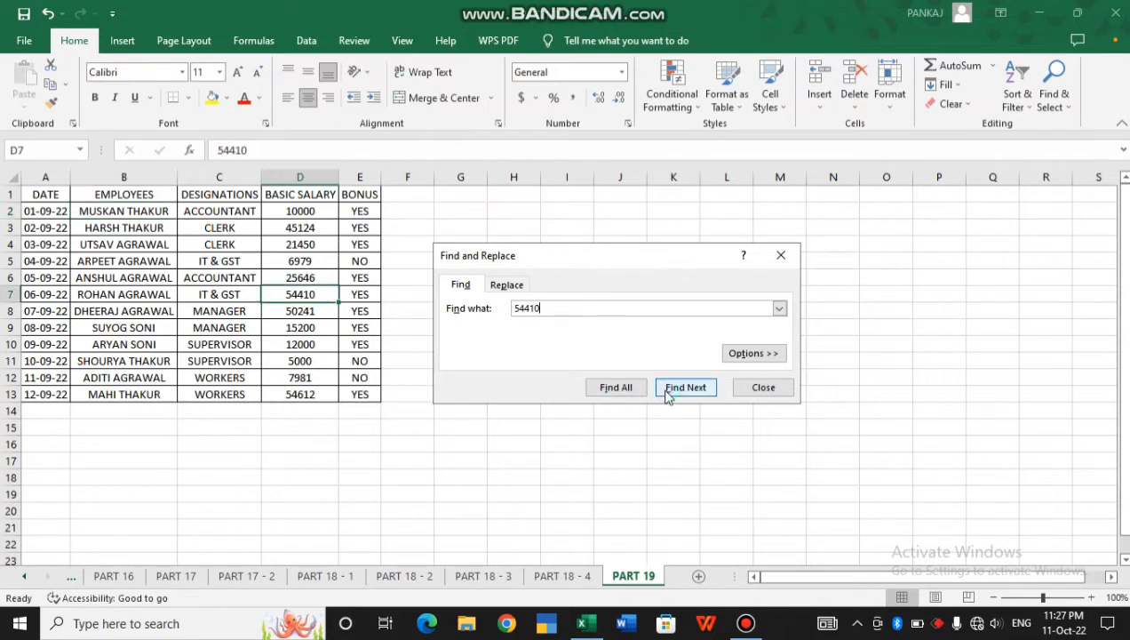
pyautogui.click(614, 390)
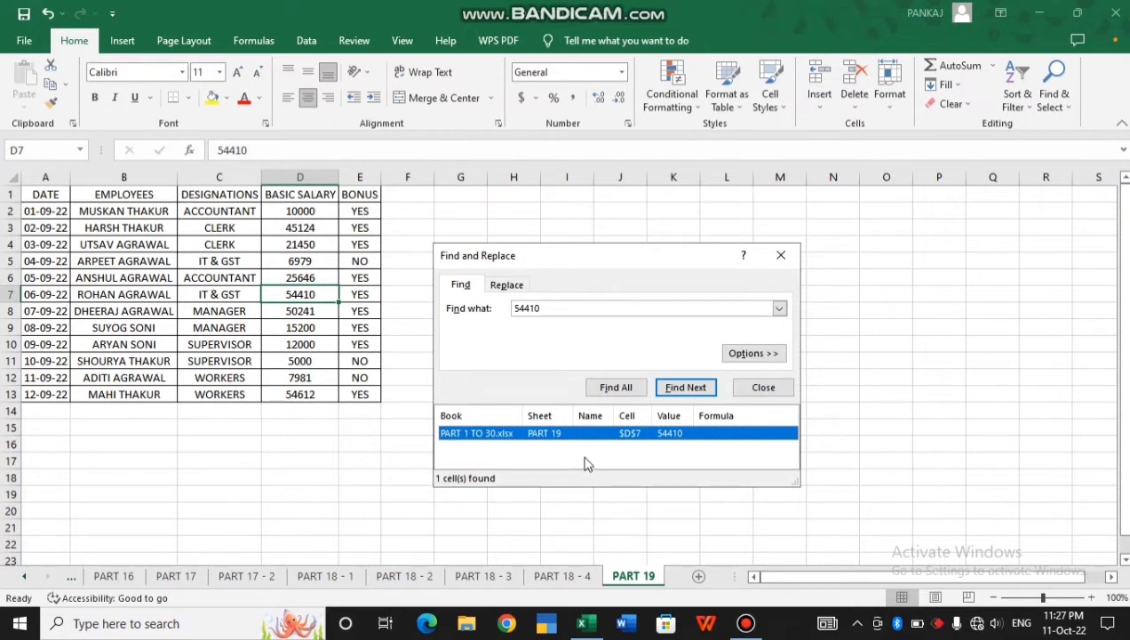
# List all IT & GST cells (C5 and C7) and expand the search options
pyautogui.doubleClick(565, 308)
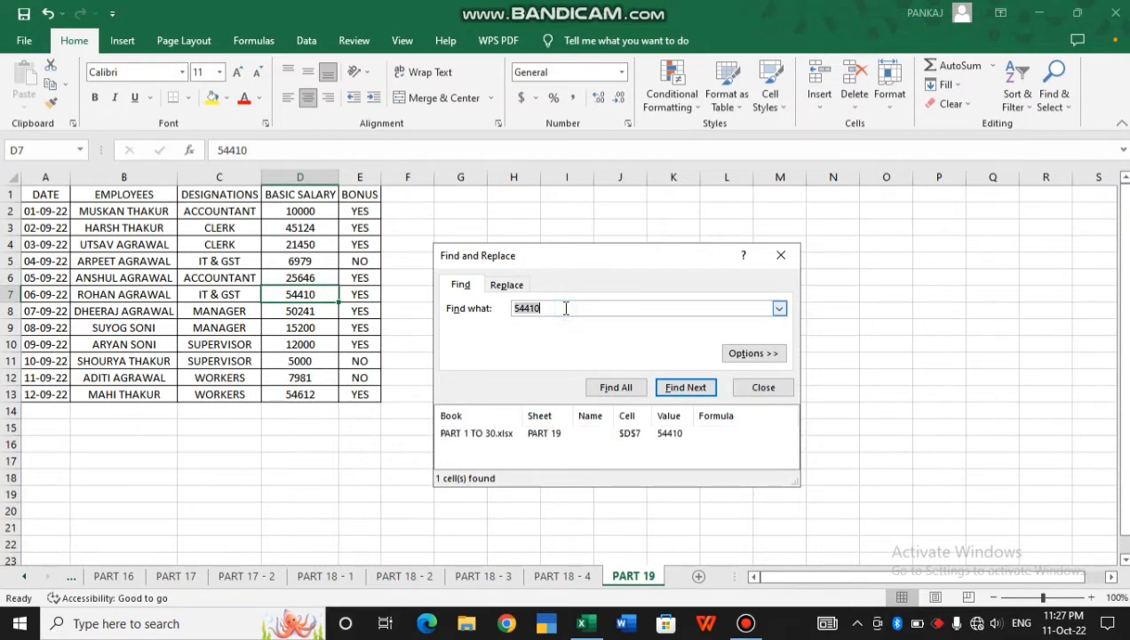
pyautogui.write('IT & GST')
pyautogui.click(604, 390)
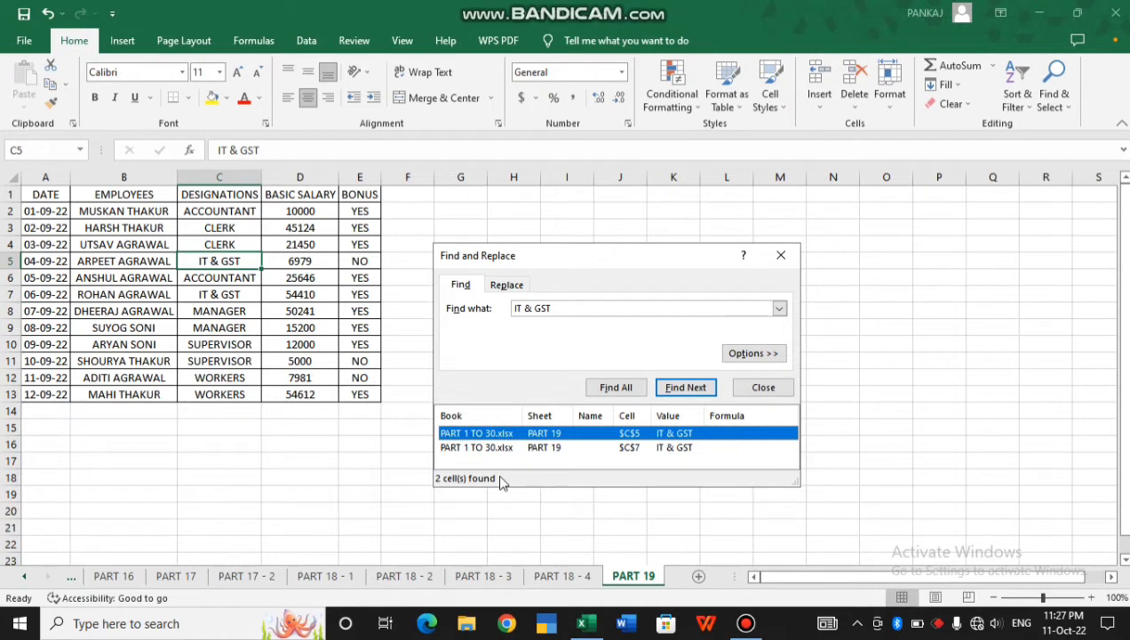
pyautogui.click(749, 354)
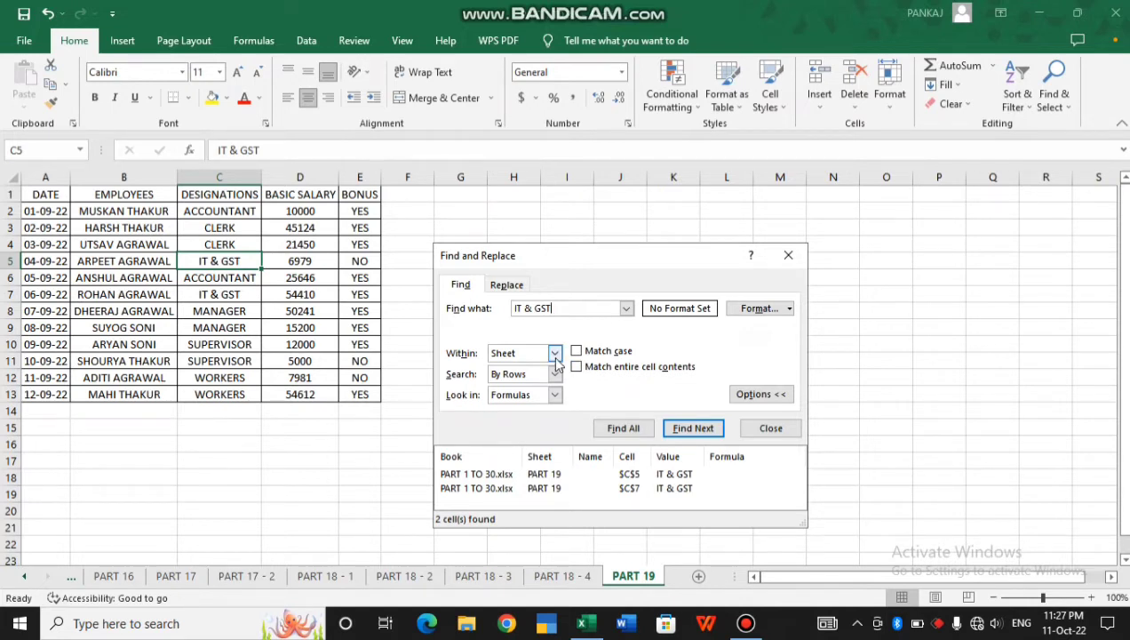
# Search the whole workbook for IT & GST, enlarging the dialog to show all five matches
pyautogui.click(555, 356)
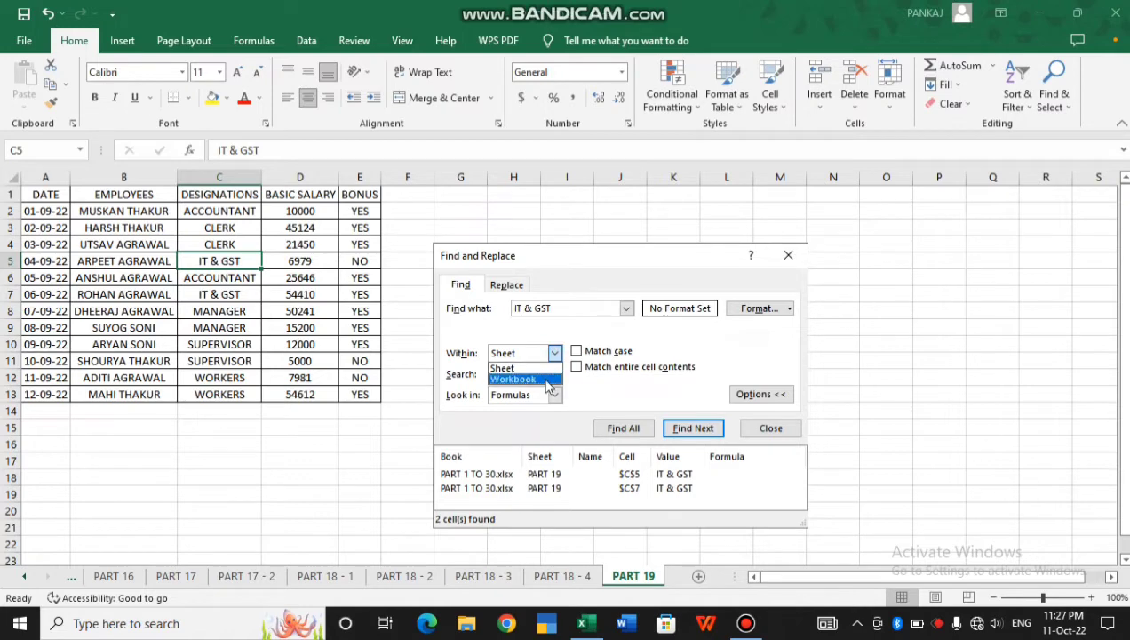
pyautogui.click(549, 380)
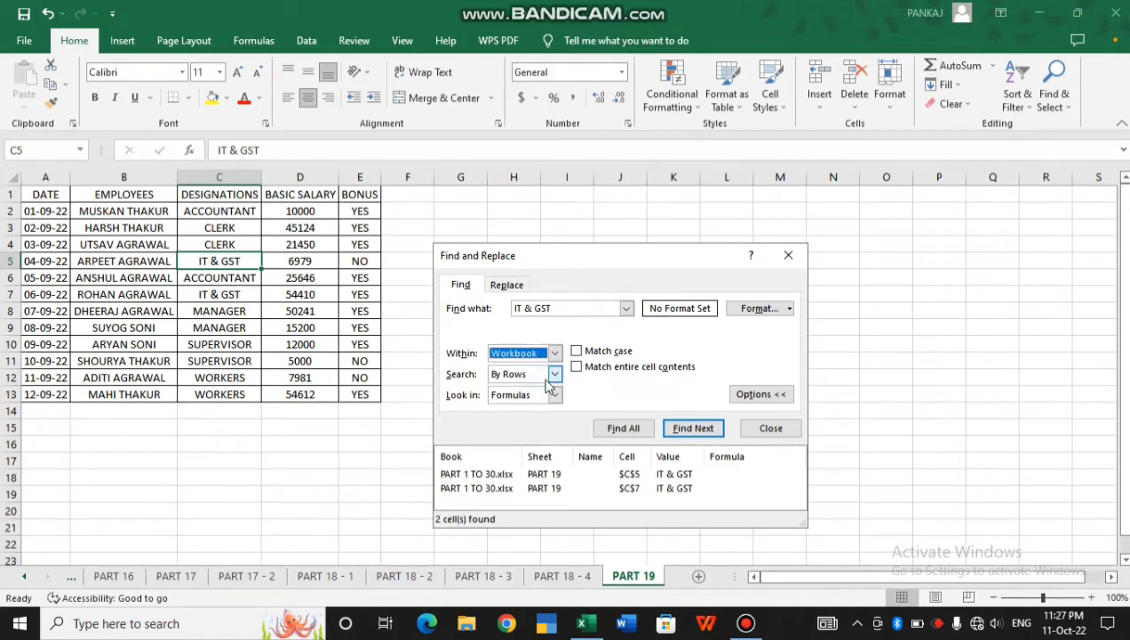
pyautogui.click(621, 430)
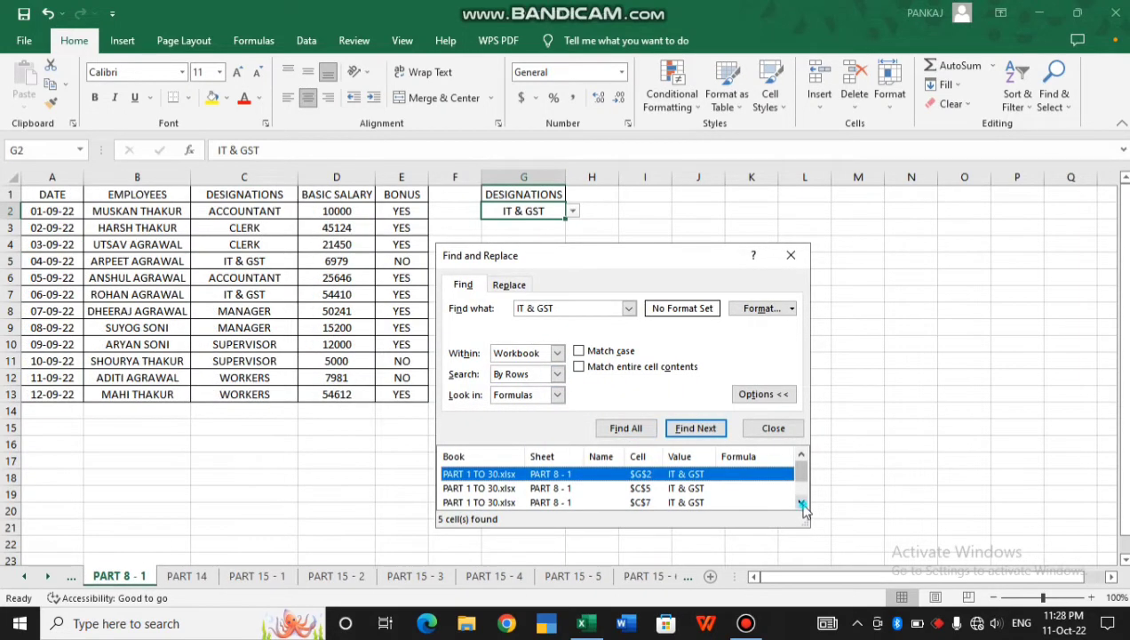
pyautogui.click(802, 503)
pyautogui.click(801, 503)
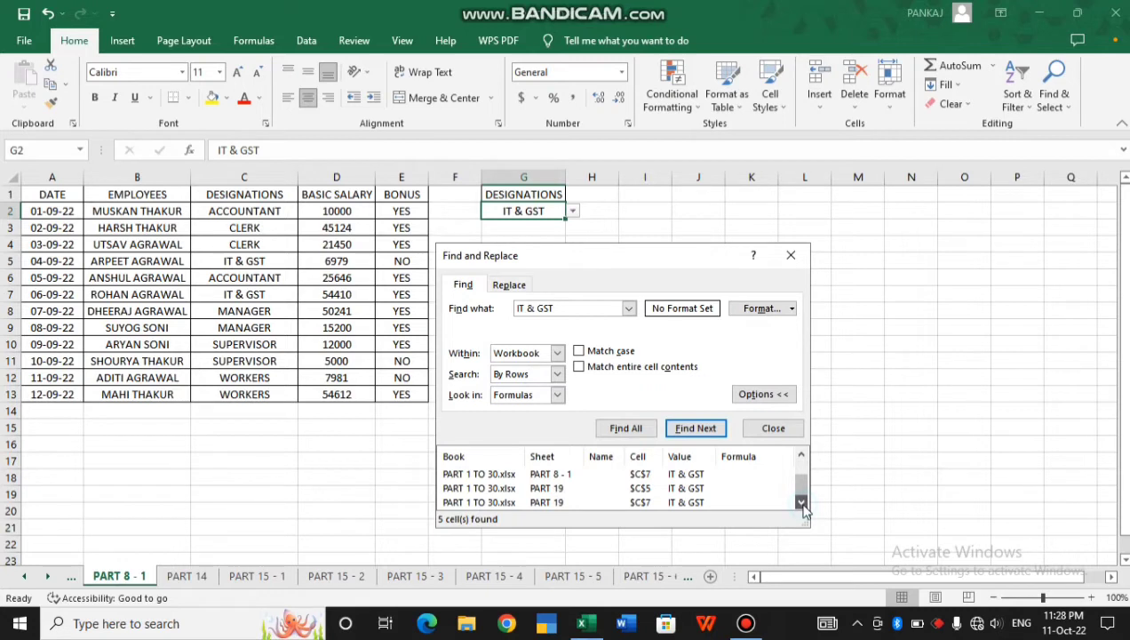
pyautogui.click(800, 453)
pyautogui.click(801, 453)
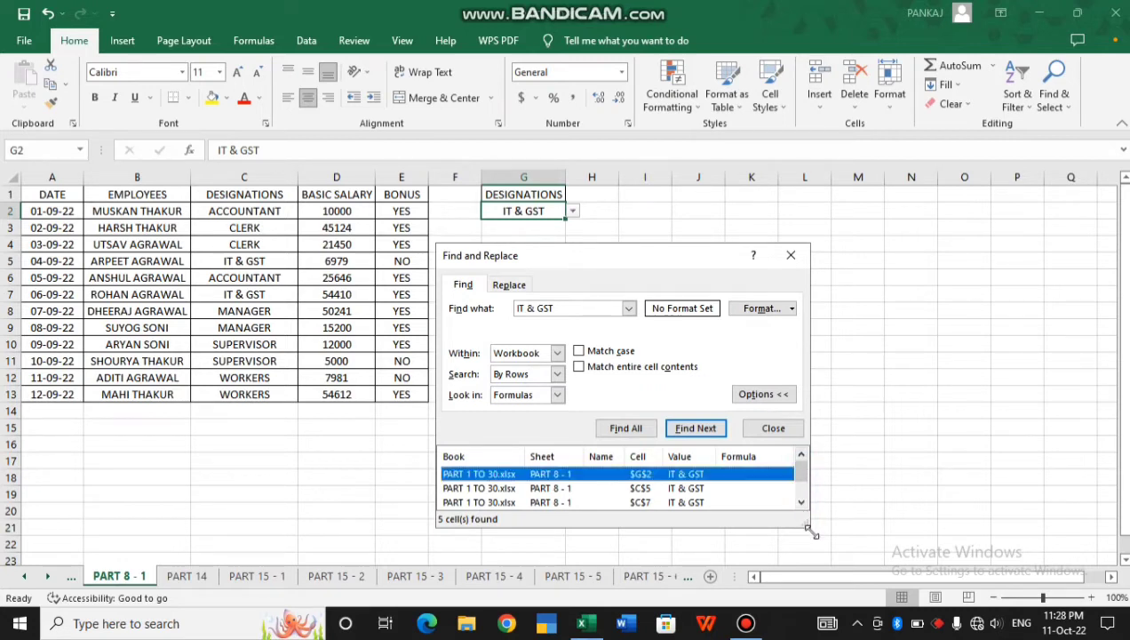
pyautogui.moveTo(811, 531); pyautogui.dragTo(888, 576)
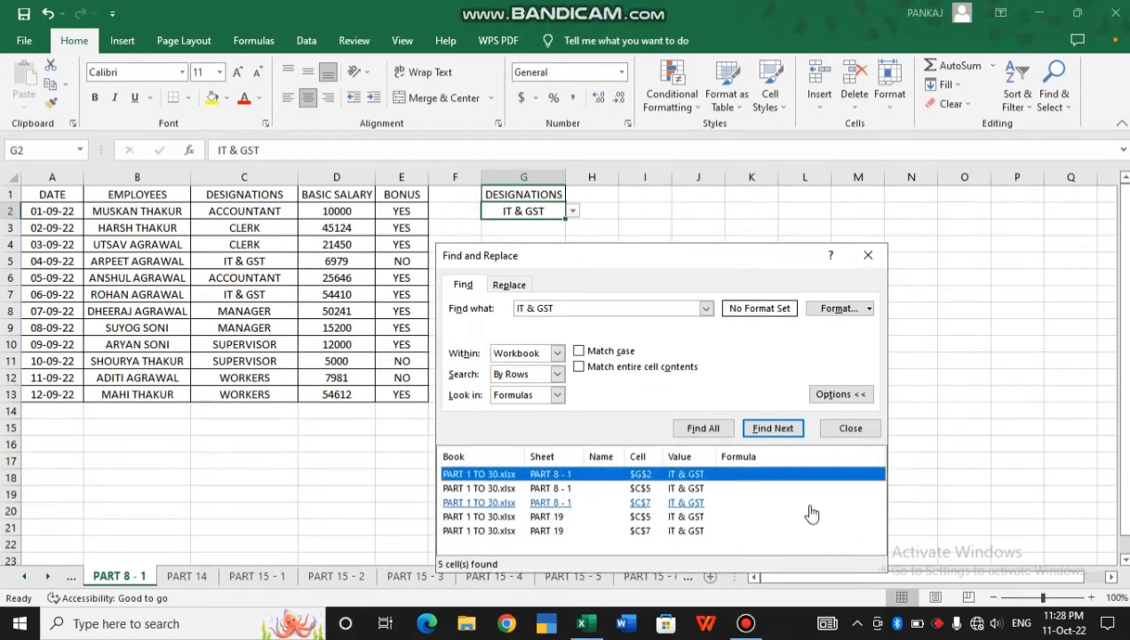
# Replace the search text with the employee's full name
pyautogui.doubleClick(566, 310)
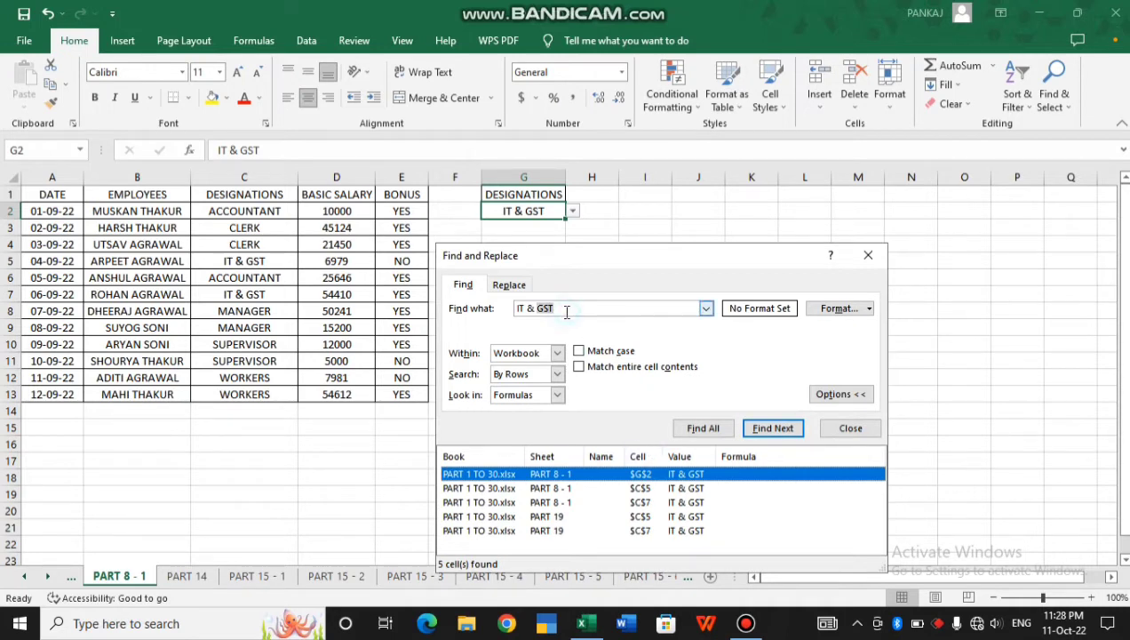
pyautogui.tripleClick(566, 310)
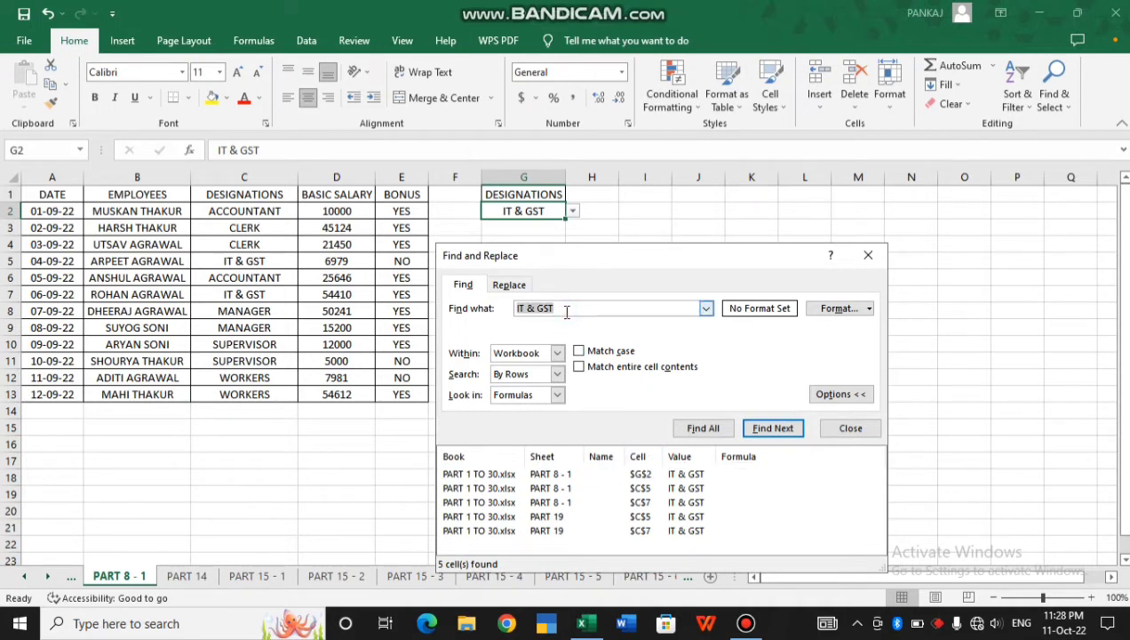
pyautogui.press('BackSpace')
# List all 13 workbook matches for the employee's name and scroll through the results
pyautogui.click(703, 429)
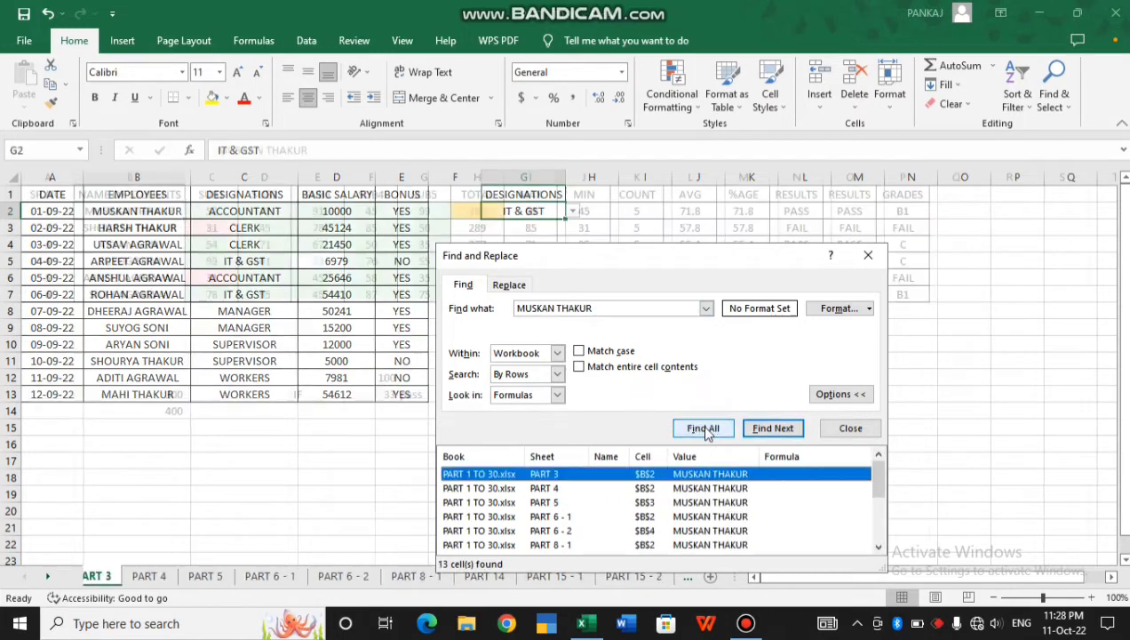
pyautogui.click(879, 547)
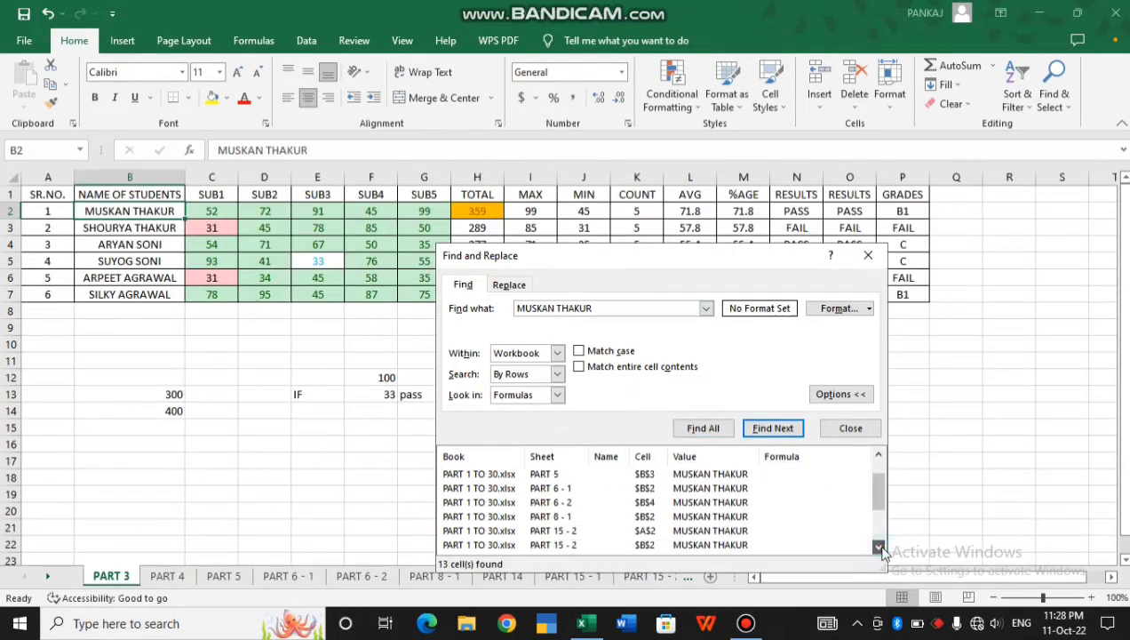
pyautogui.click(879, 547)
pyautogui.click(878, 547)
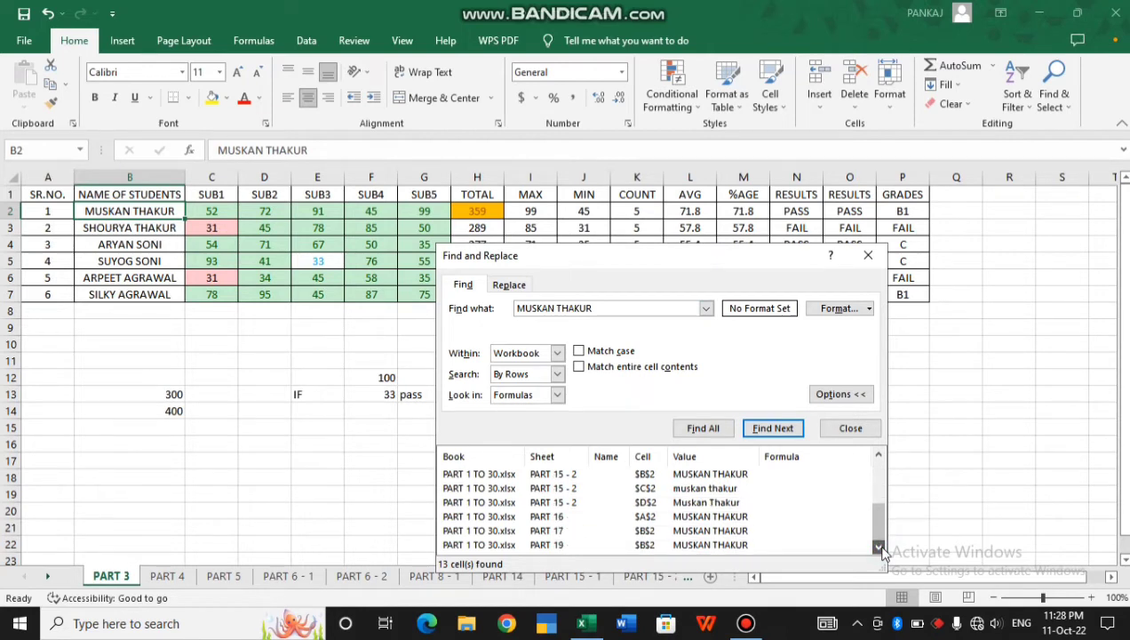
pyautogui.click(878, 456)
pyautogui.click(878, 457)
pyautogui.click(878, 457)
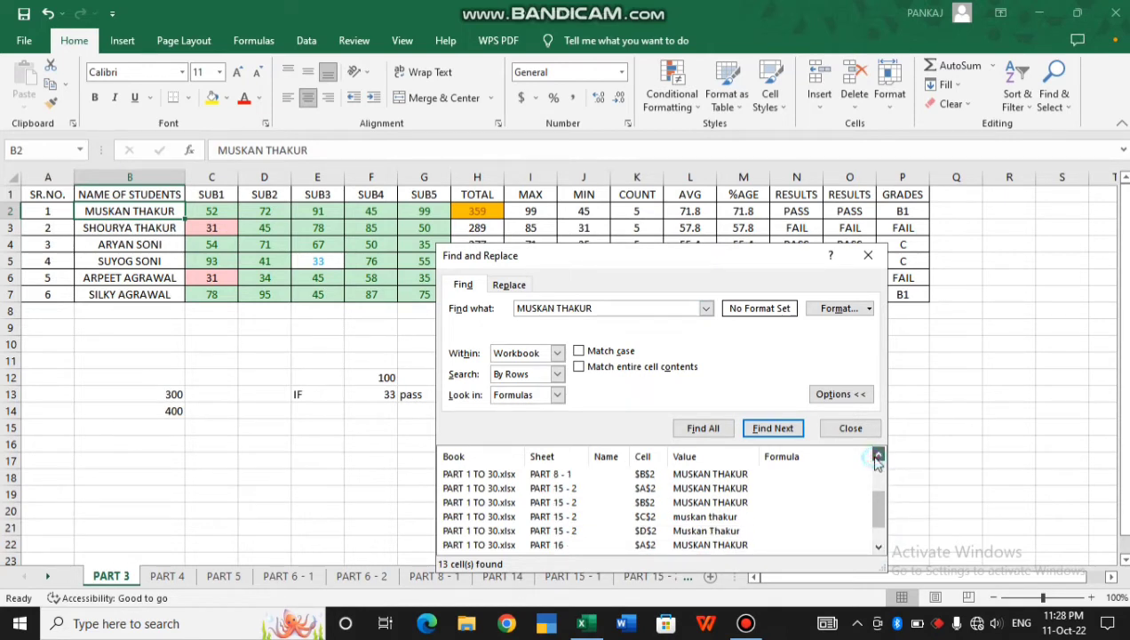
pyautogui.click(878, 457)
pyautogui.click(878, 457)
pyautogui.click(878, 456)
pyautogui.click(878, 457)
pyautogui.click(878, 457)
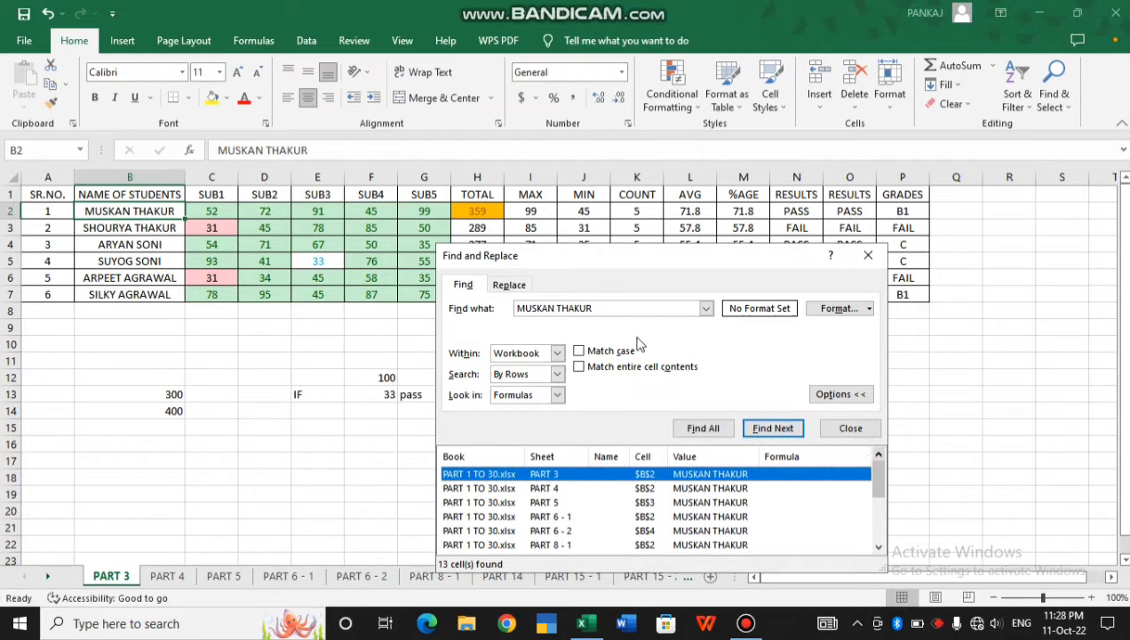
# Set the search scope back to Sheet
pyautogui.click(557, 352)
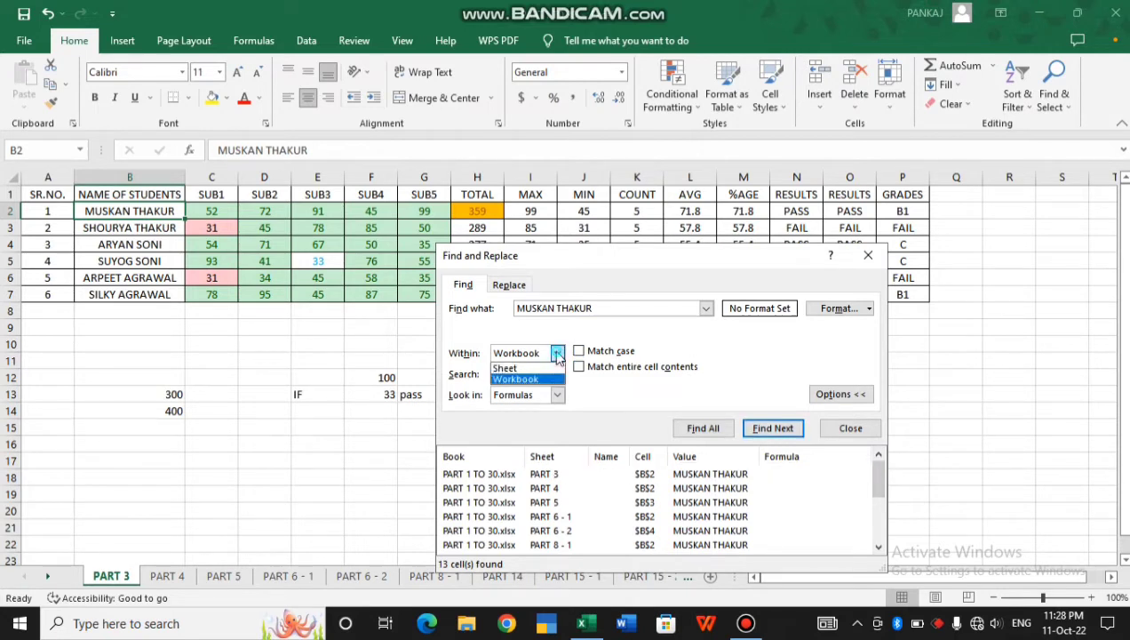
pyautogui.click(514, 368)
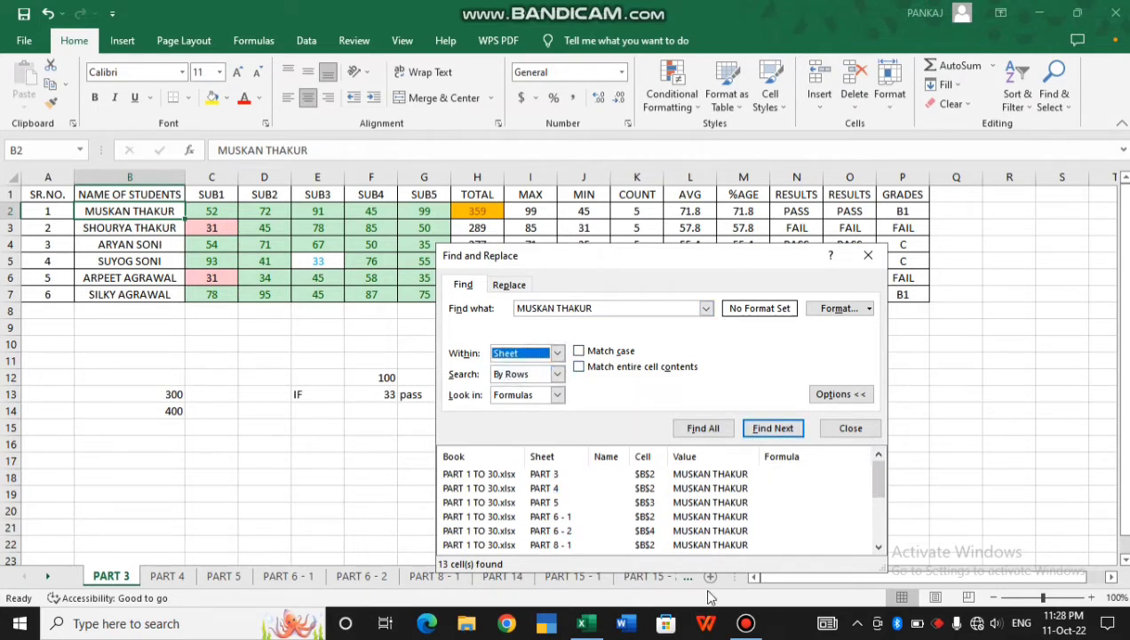
pyautogui.click(557, 352)
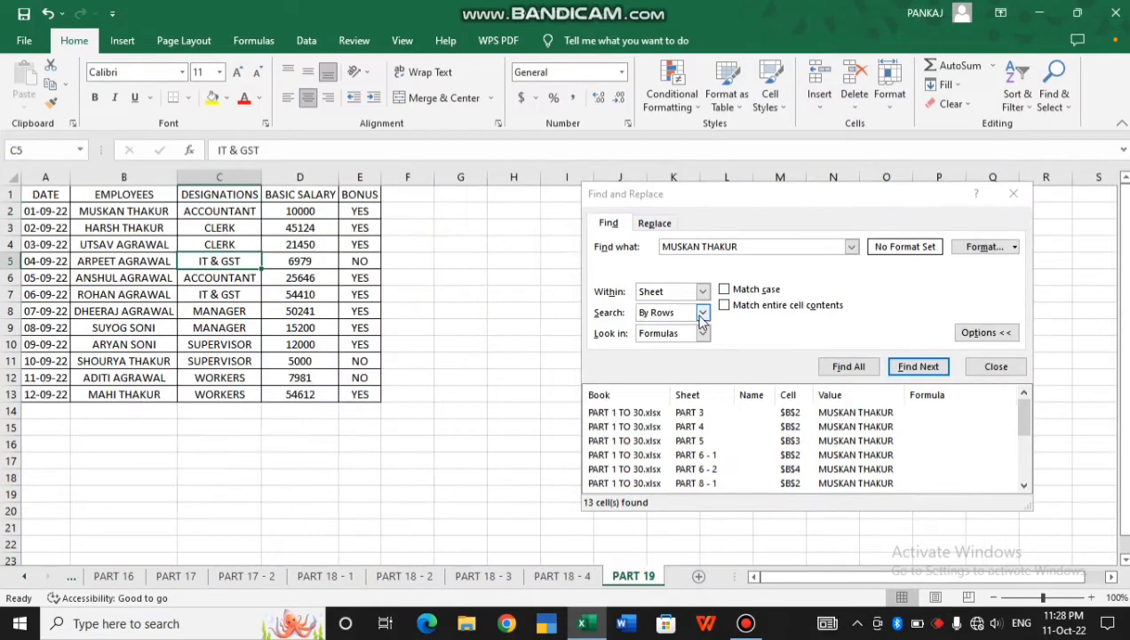
# Keep search order By Rows and copy the employee name from B2 into G10 and B15
pyautogui.click(702, 316)
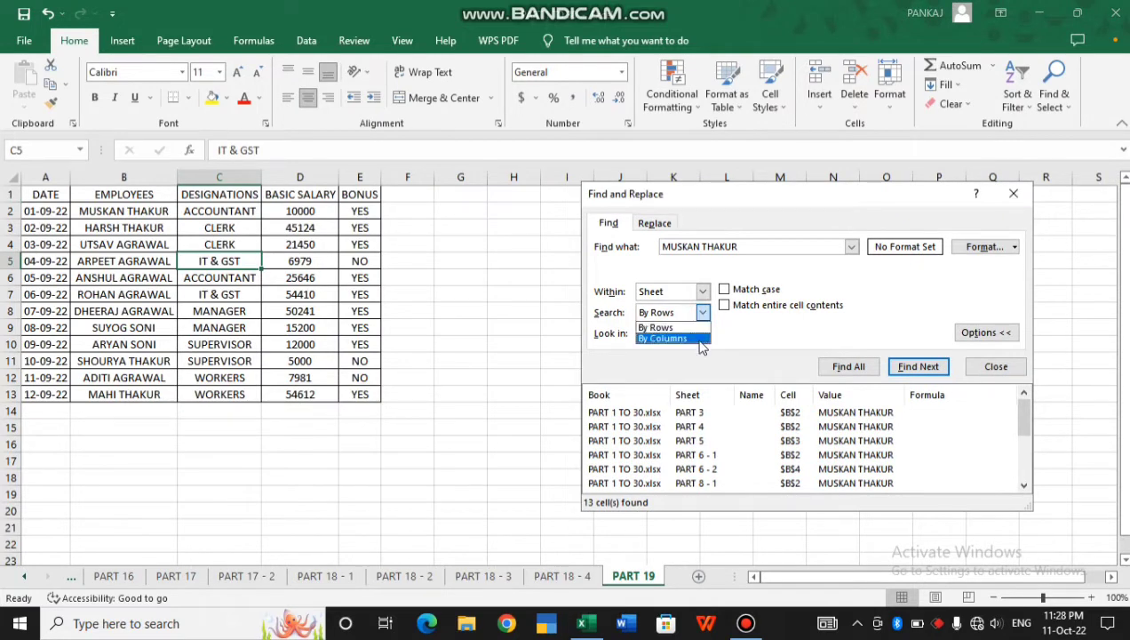
pyautogui.click(665, 318)
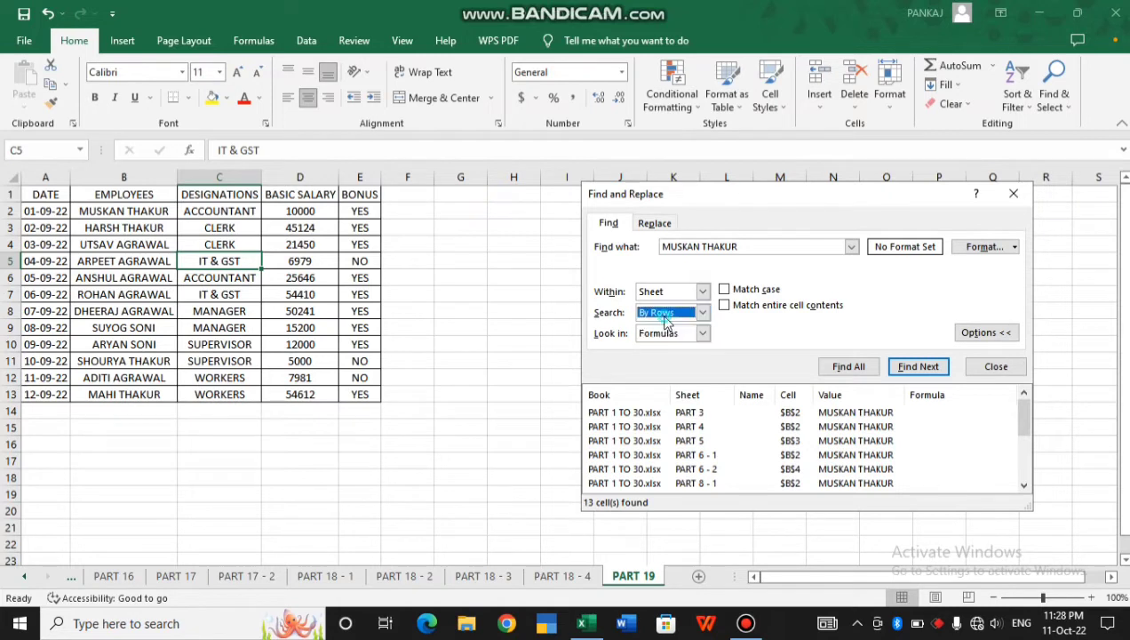
pyautogui.click(153, 218)
pyautogui.hotkey('ctrl', 'c')
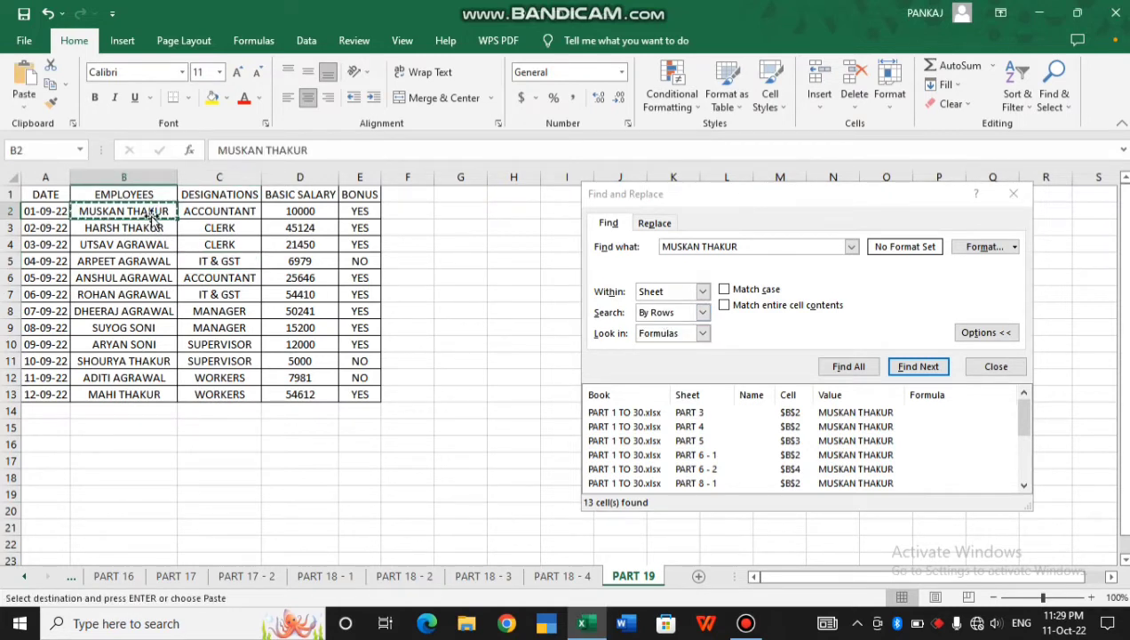
pyautogui.click(441, 343)
pyautogui.hotkey('ctrl', 'v')
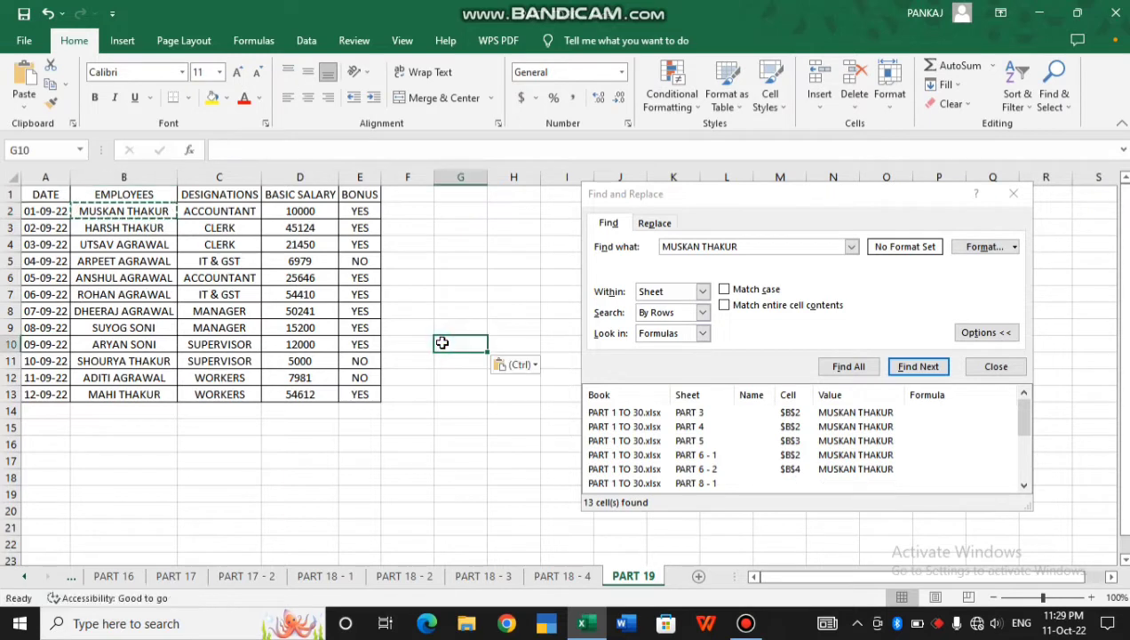
pyautogui.click(113, 432)
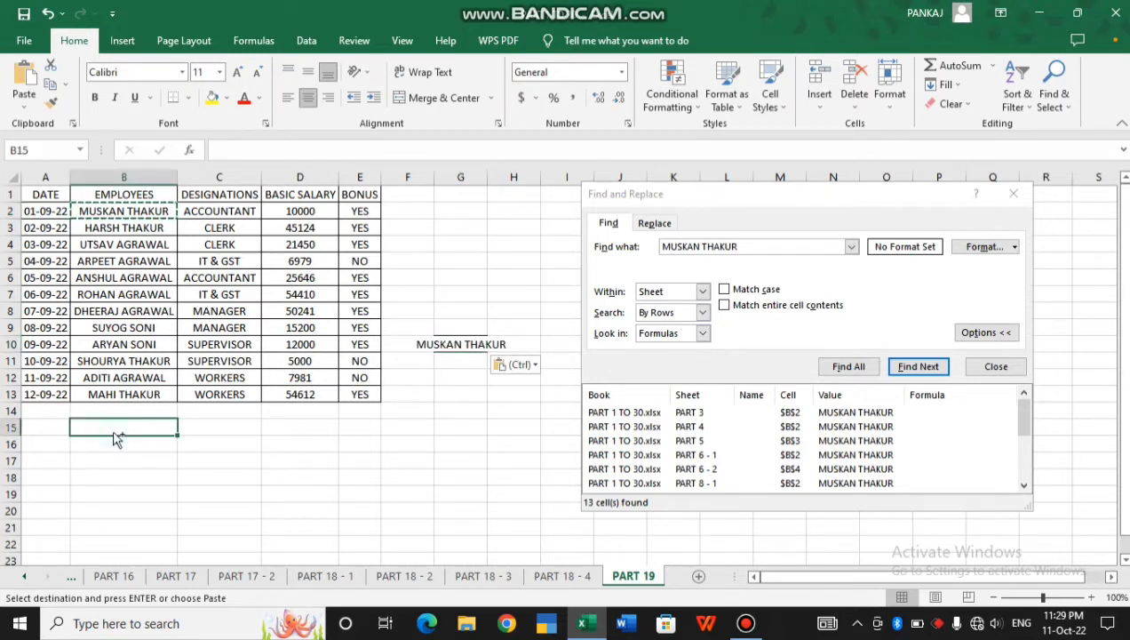
pyautogui.hotkey('ctrl', 'v')
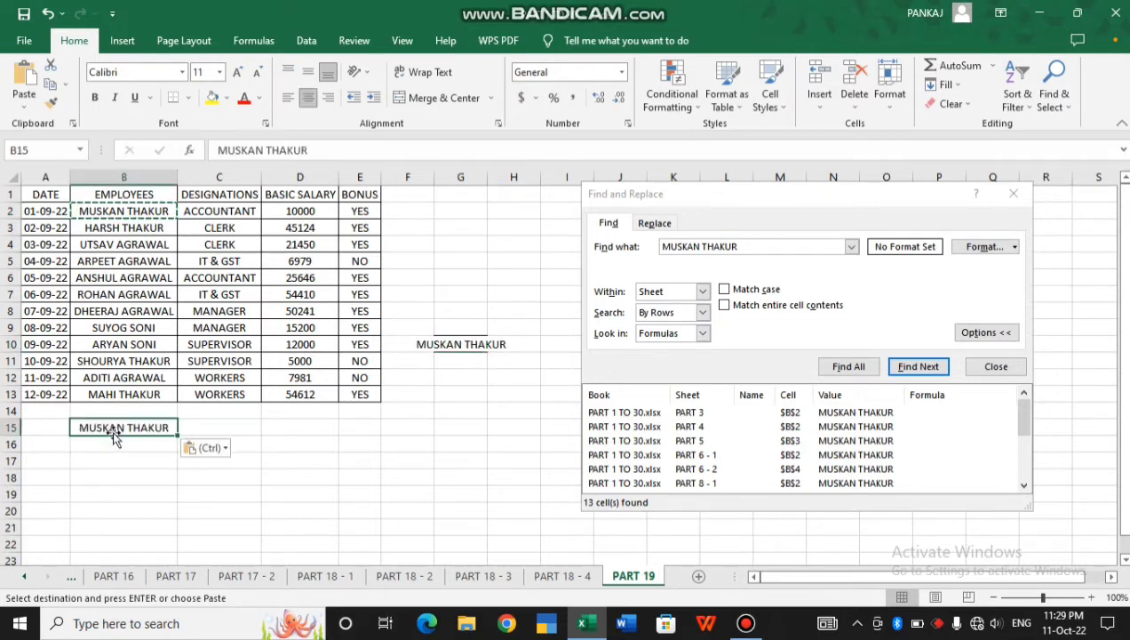
# Step through the name's matches in row order: B2, G10, then B15
pyautogui.click(665, 313)
pyautogui.click(665, 326)
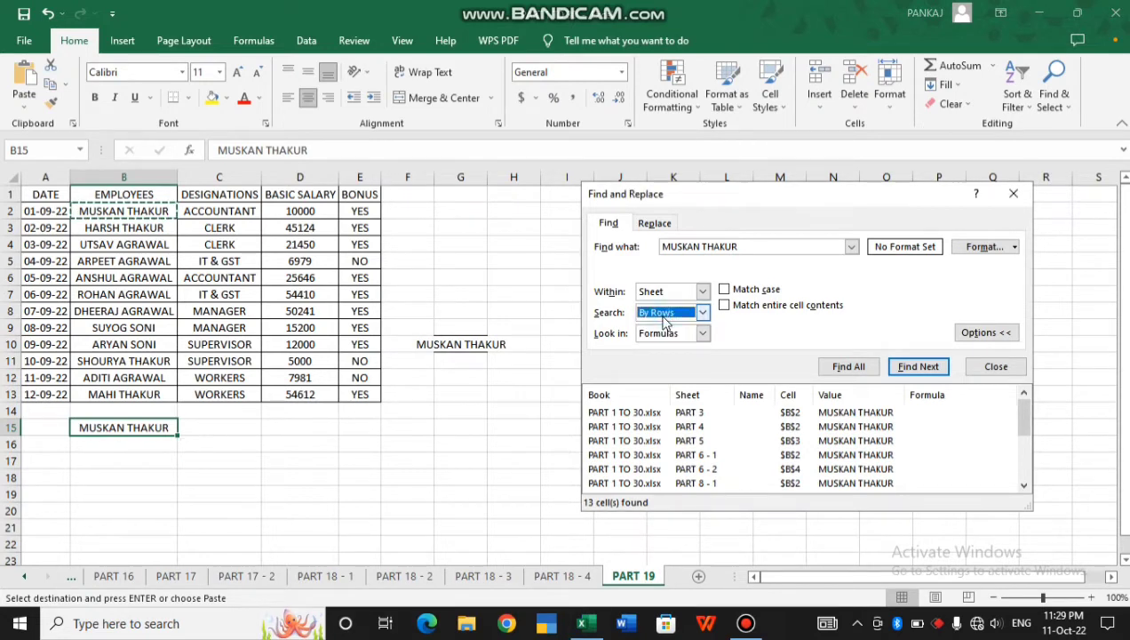
pyautogui.click(919, 367)
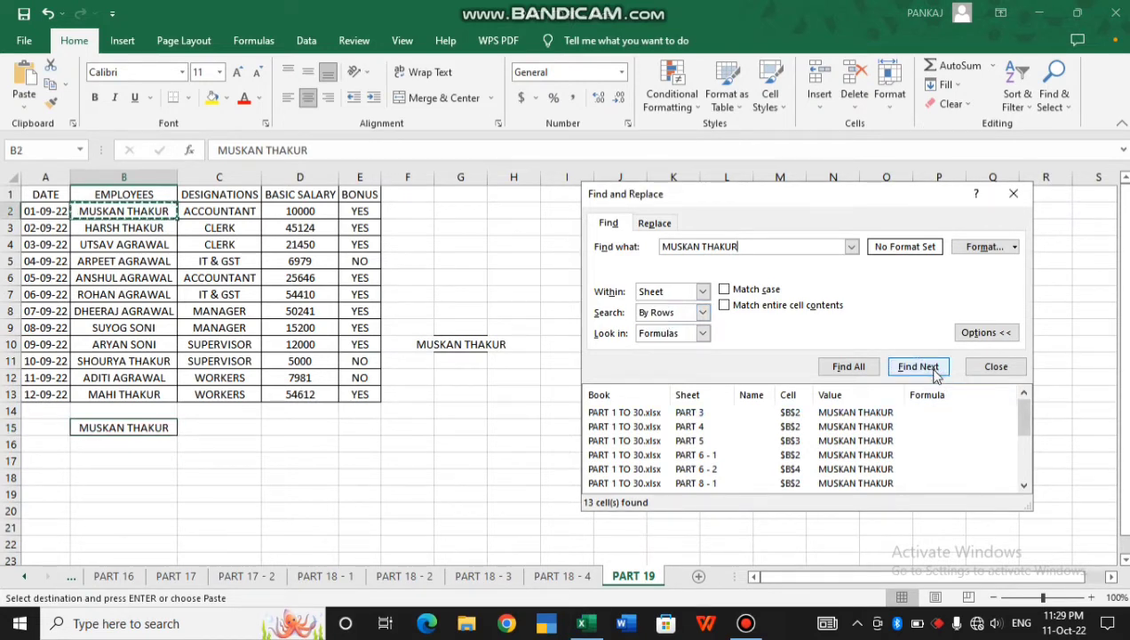
pyautogui.click(934, 373)
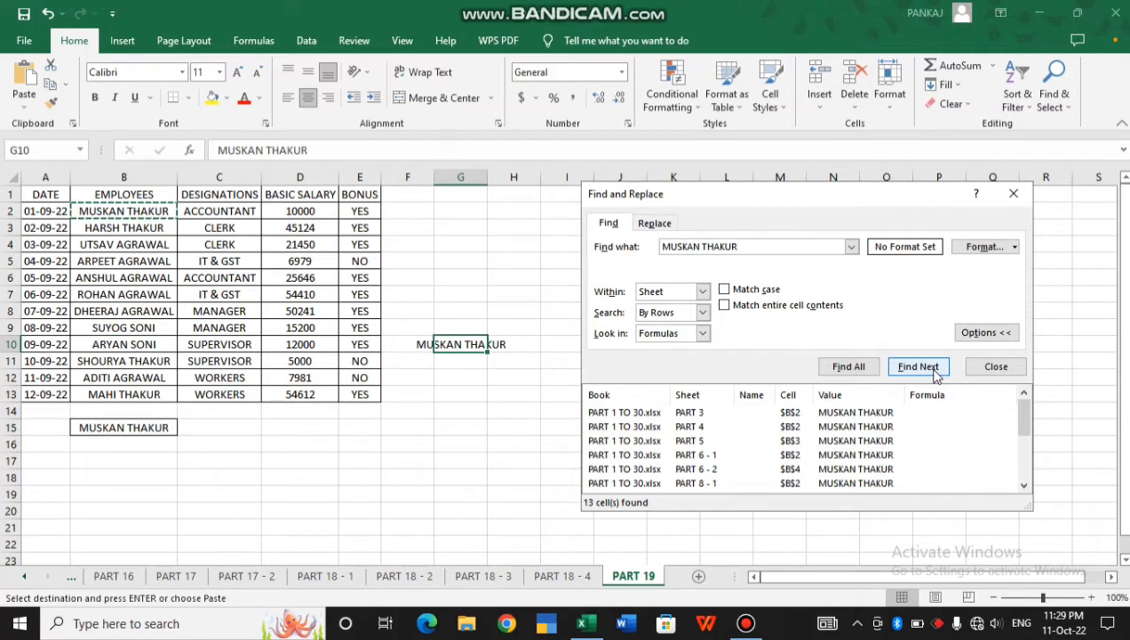
pyautogui.click(933, 372)
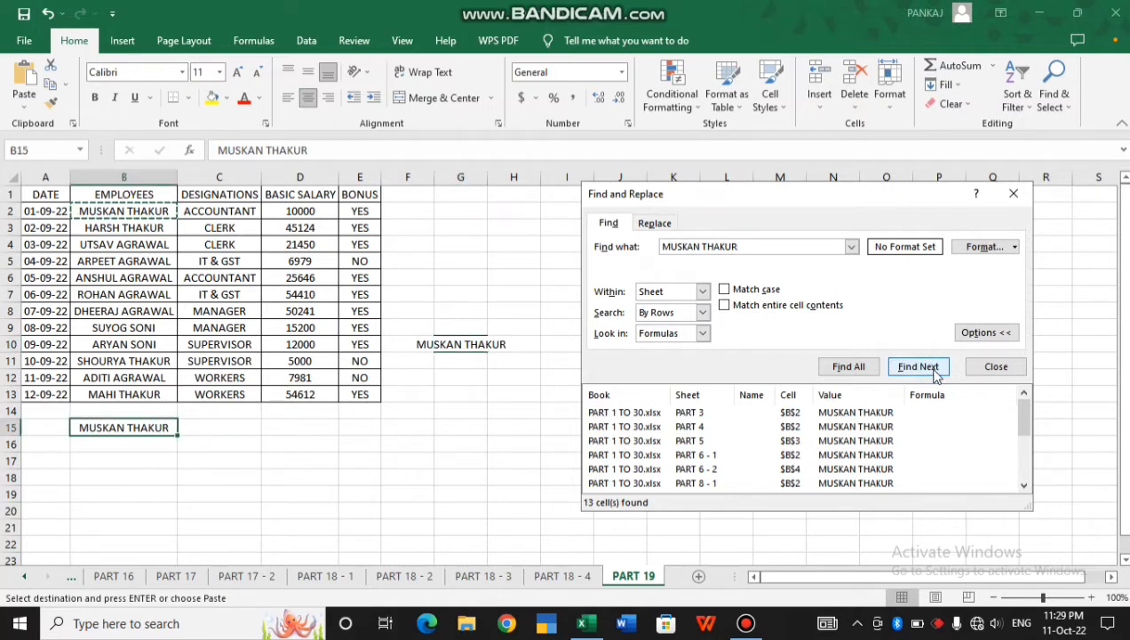
# Switch the search order to By Columns, step through the matches, then close the search
pyautogui.click(661, 312)
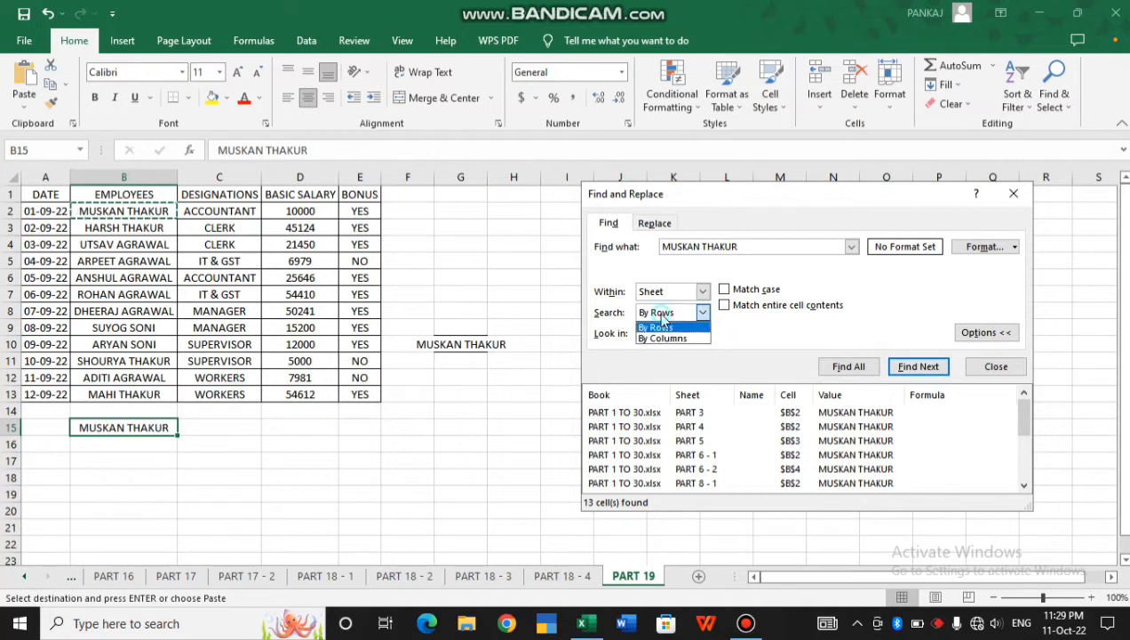
pyautogui.click(670, 340)
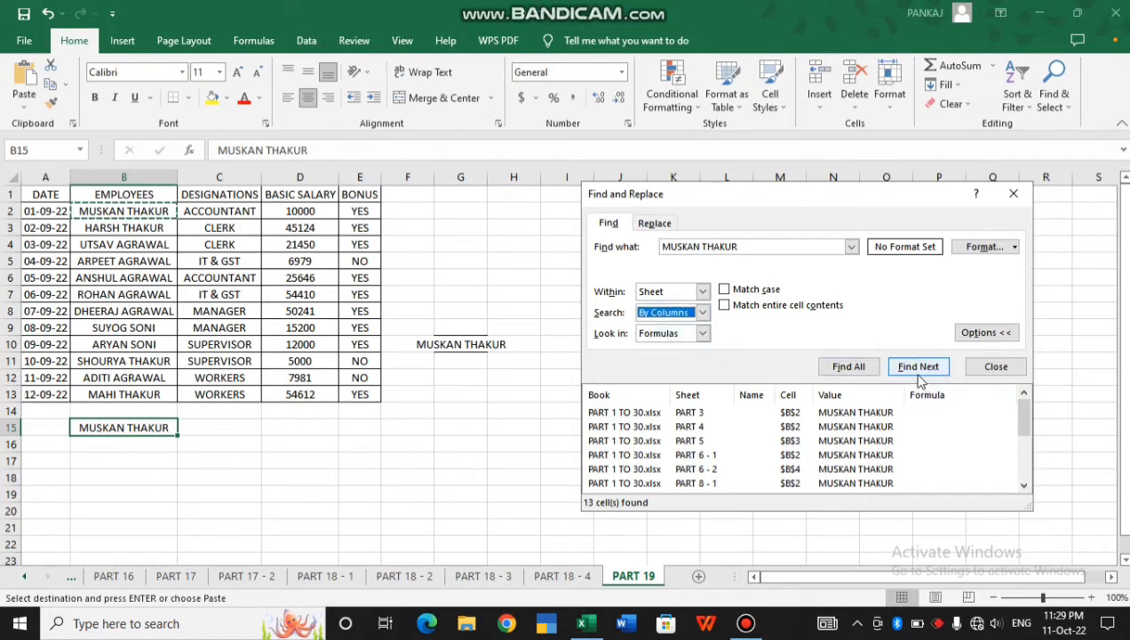
pyautogui.click(918, 367)
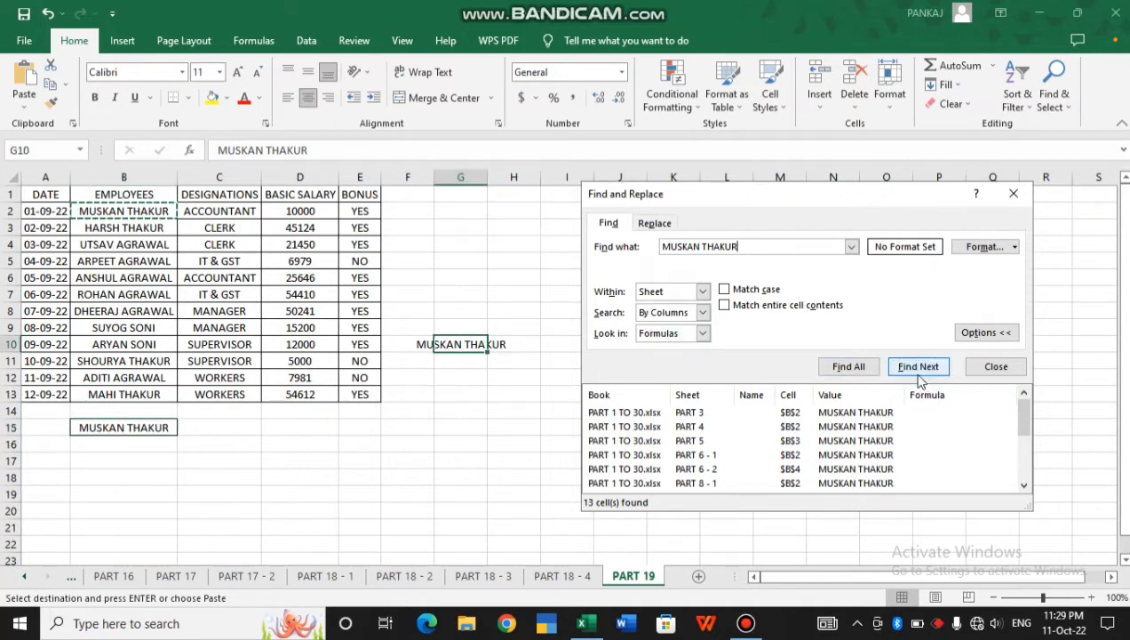
pyautogui.click(919, 378)
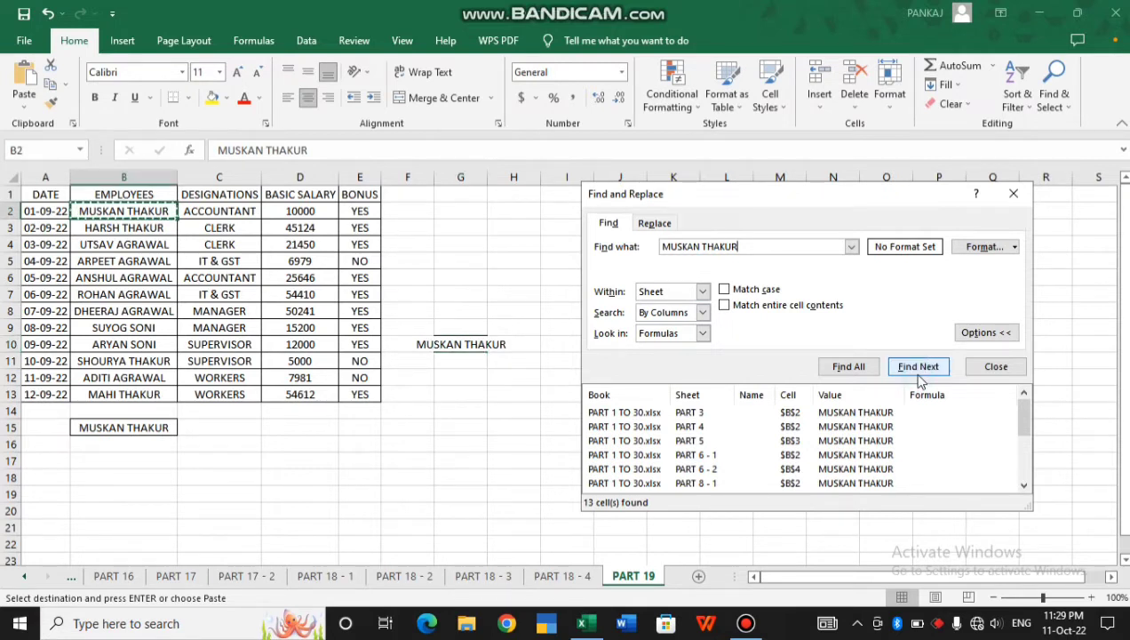
pyautogui.click(920, 378)
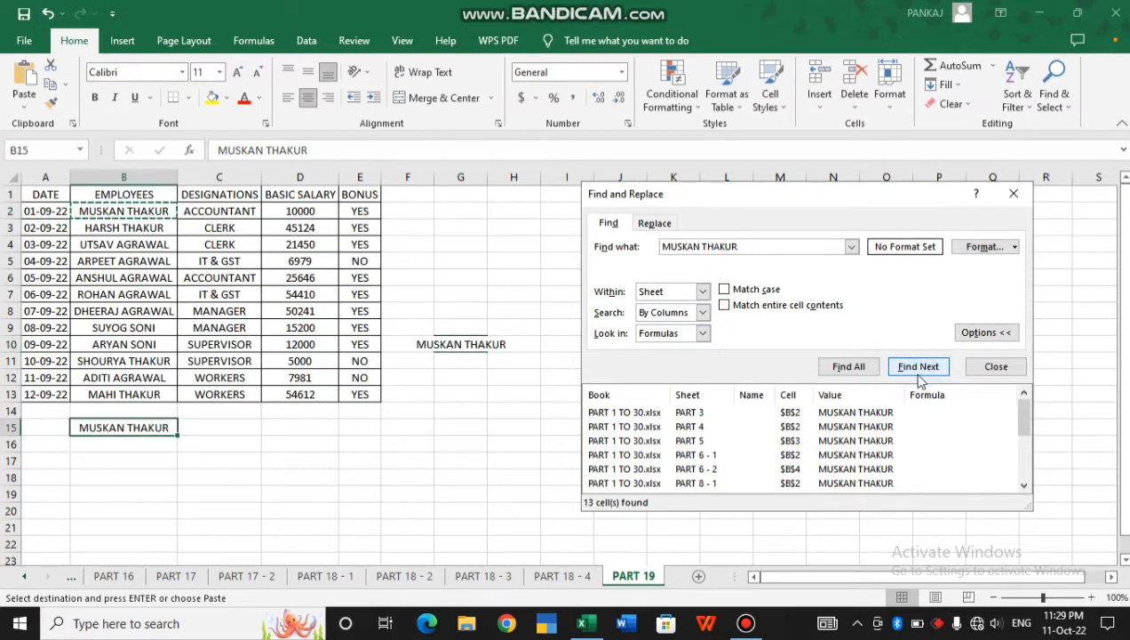
pyautogui.click(919, 378)
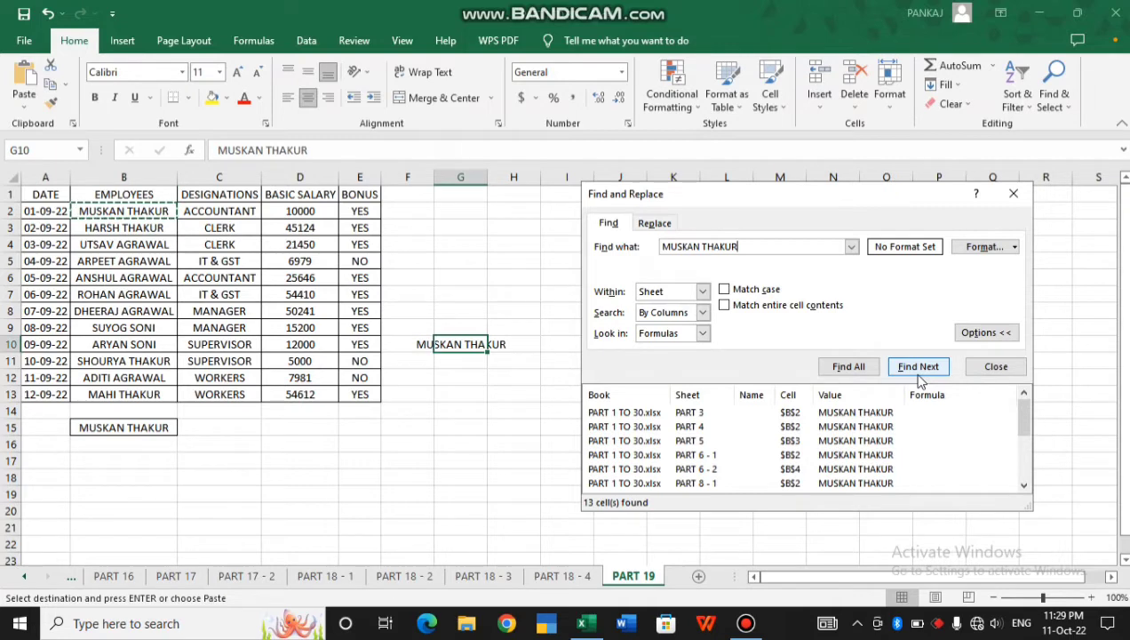
pyautogui.press('Escape')
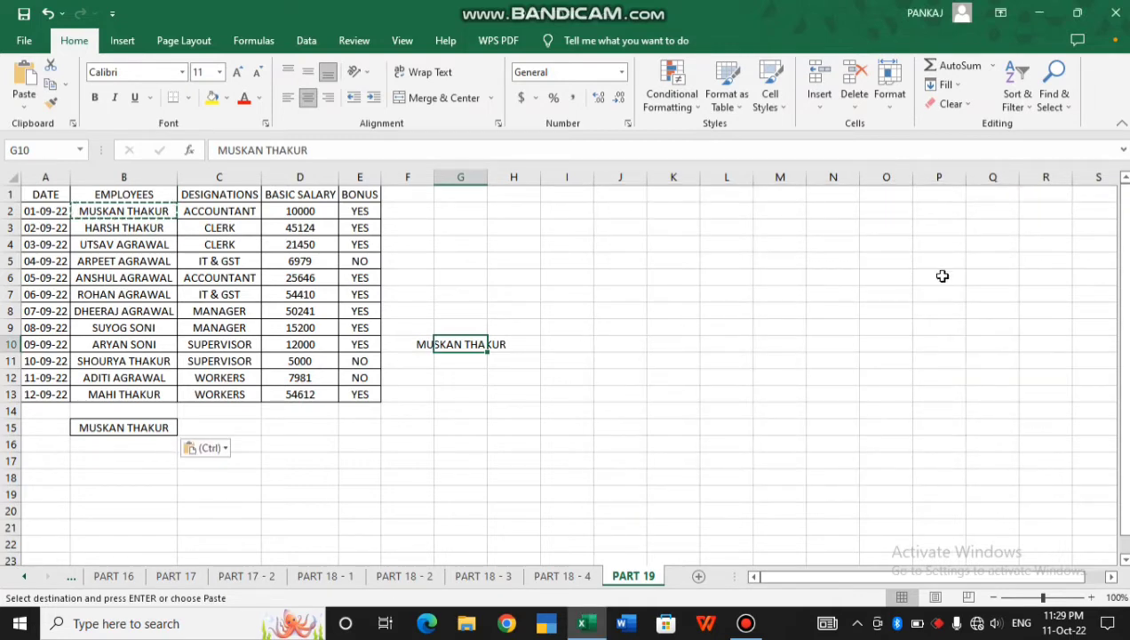
# Reopen Find with search order By Rows and Look in Formulas, selecting the surname in Find what
pyautogui.click(1040, 105)
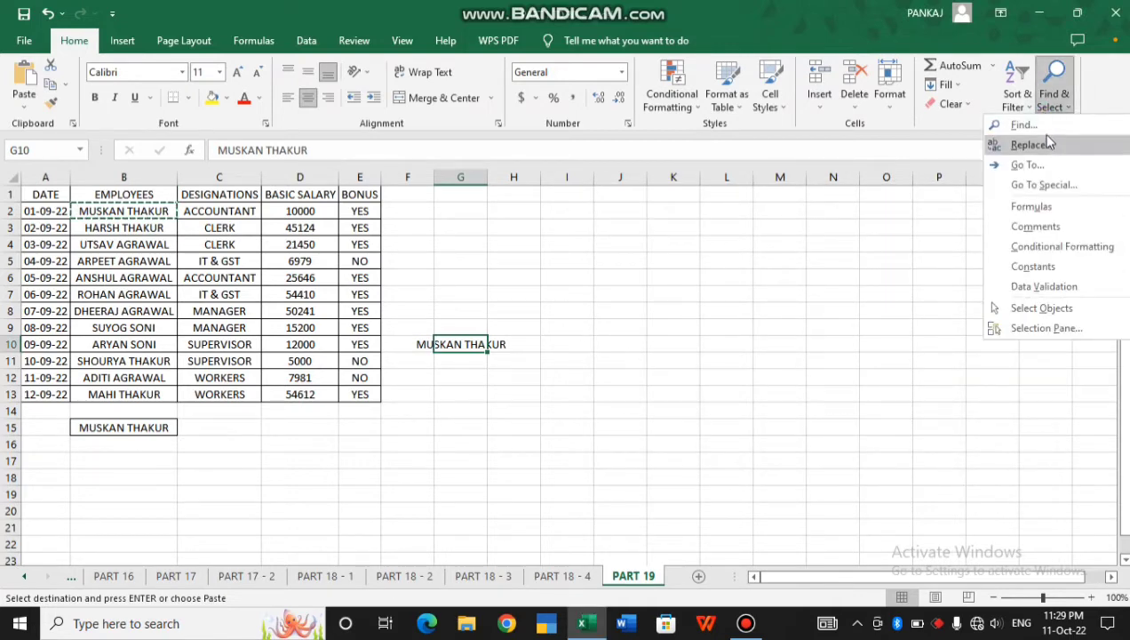
pyautogui.click(1030, 124)
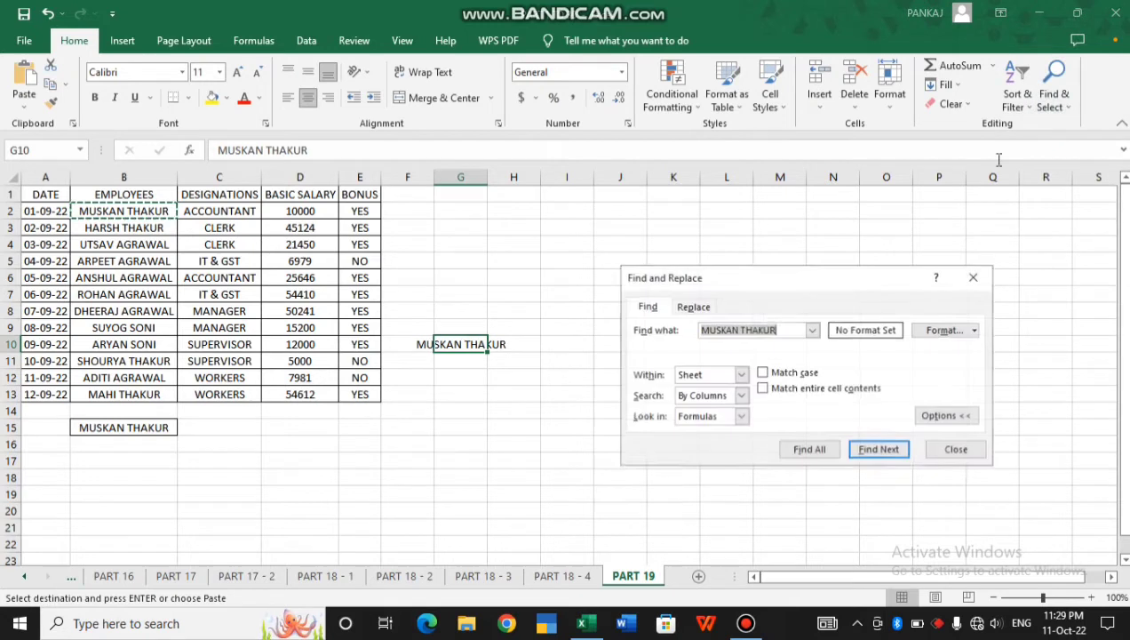
pyautogui.click(741, 396)
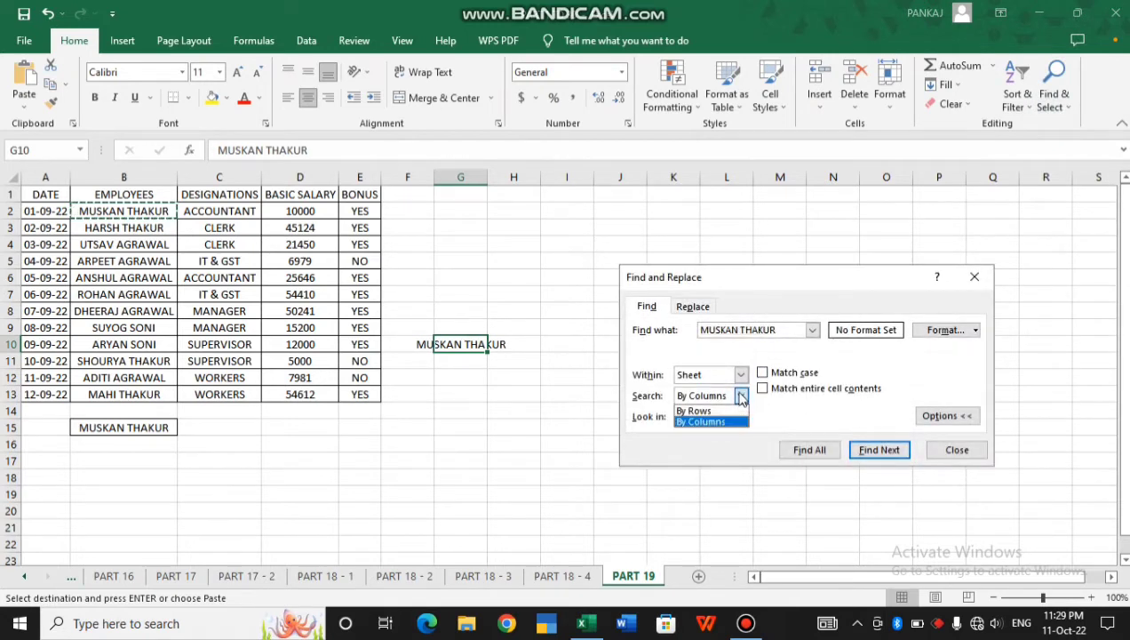
pyautogui.click(741, 396)
pyautogui.click(741, 417)
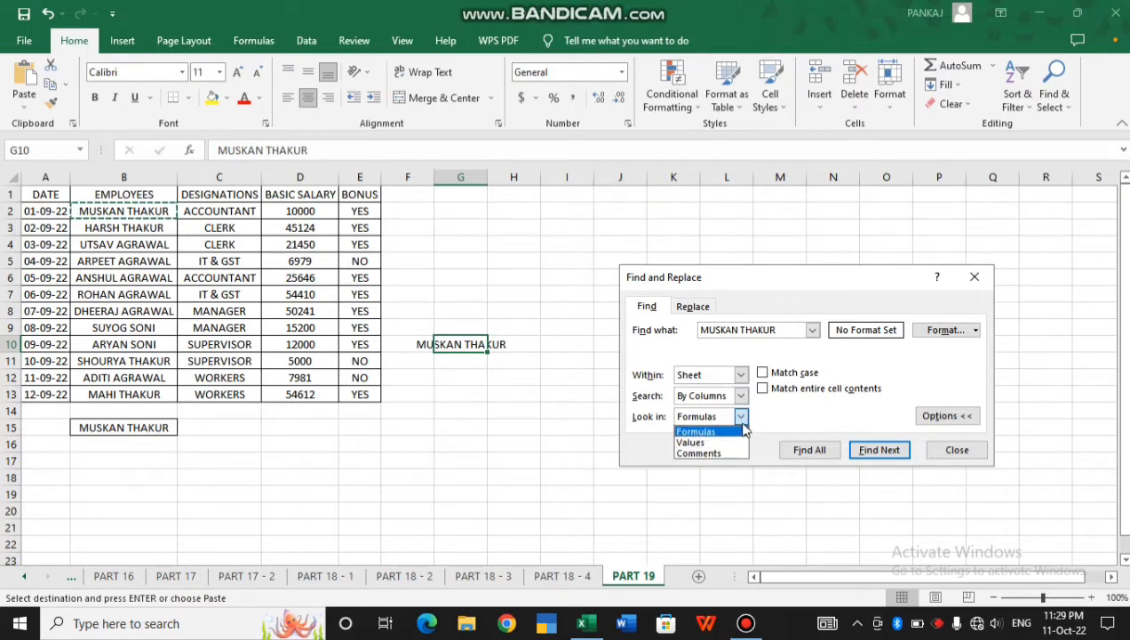
pyautogui.click(739, 418)
pyautogui.click(741, 396)
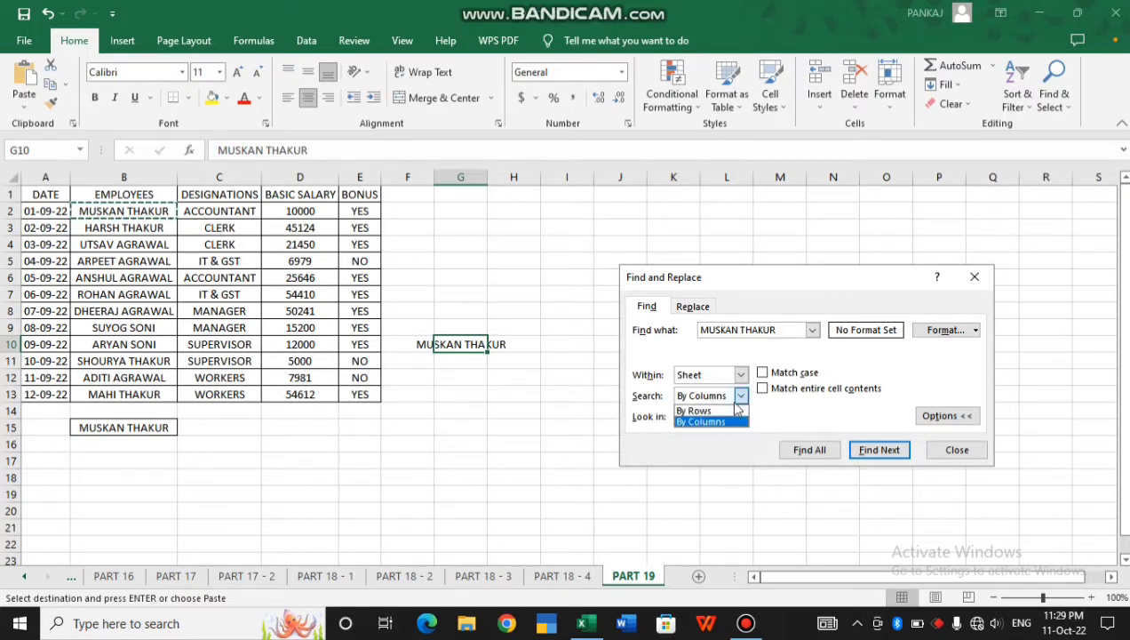
pyautogui.click(738, 418)
pyautogui.click(742, 417)
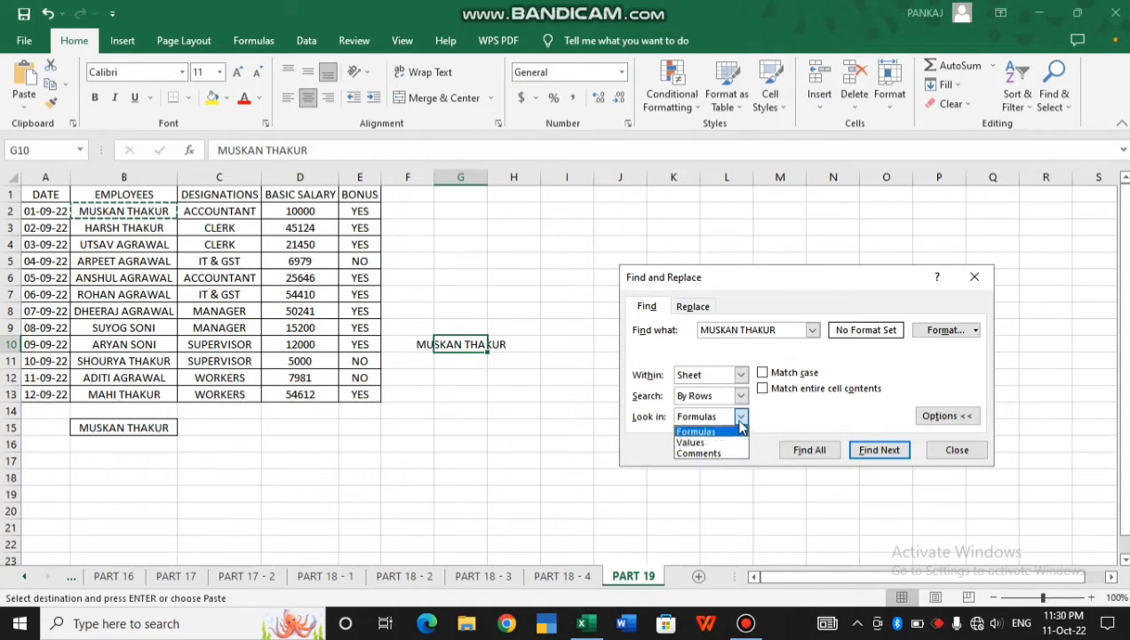
pyautogui.click(741, 428)
pyautogui.doubleClick(759, 330)
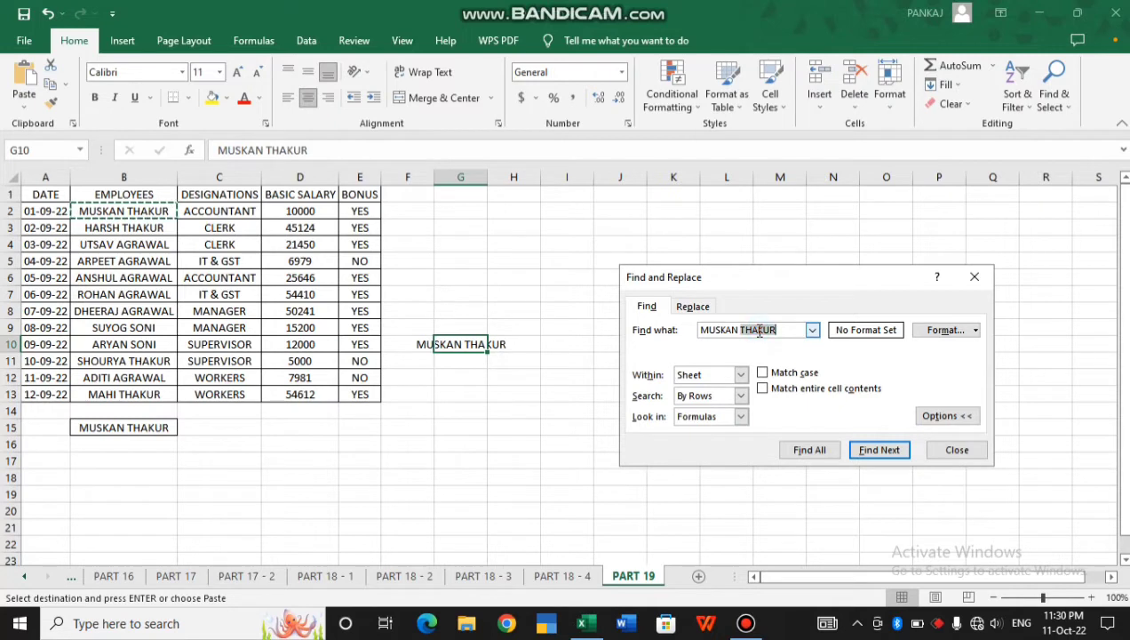
# Search workbook values for 6979, finding D5 on PART 8 - 1 and PART 19
pyautogui.tripleClick(759, 330)
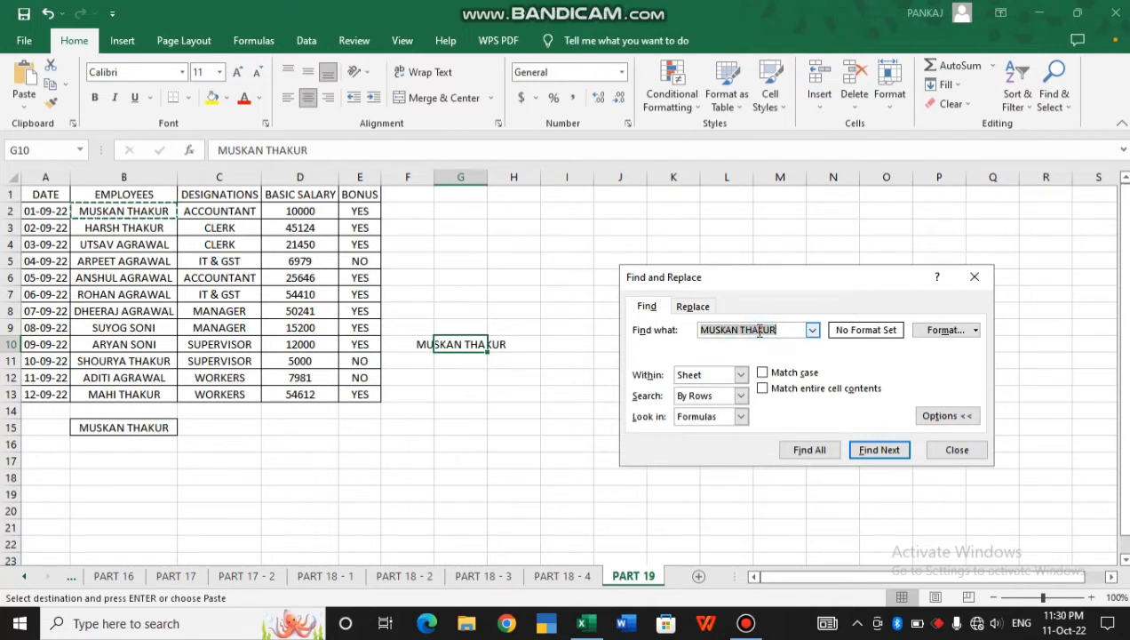
pyautogui.write('6979')
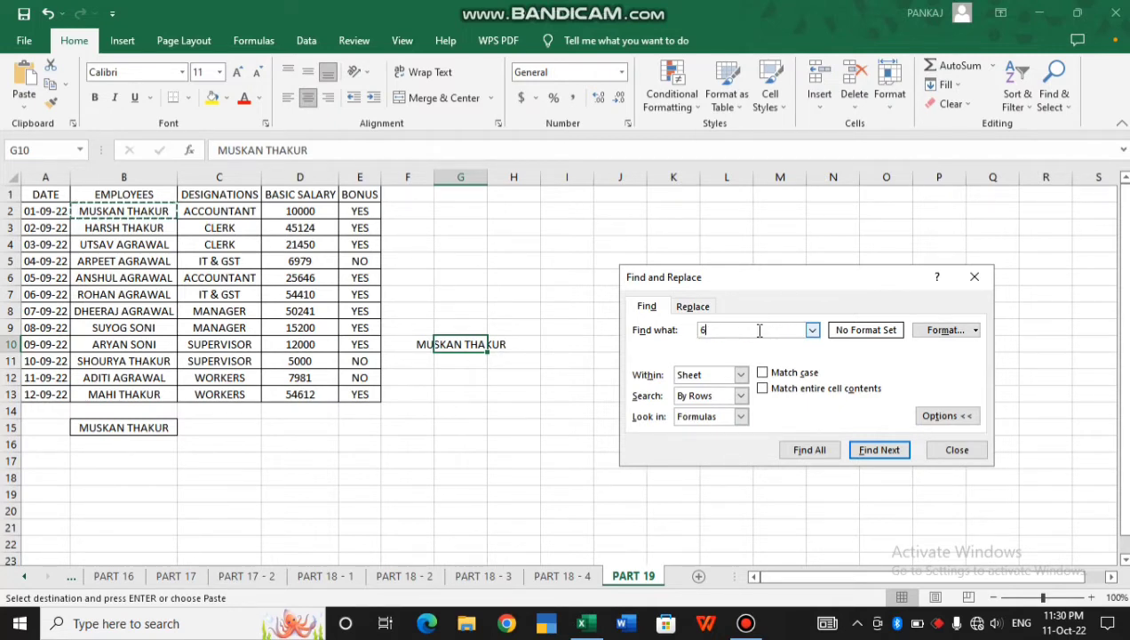
pyautogui.click(741, 416)
pyautogui.click(736, 443)
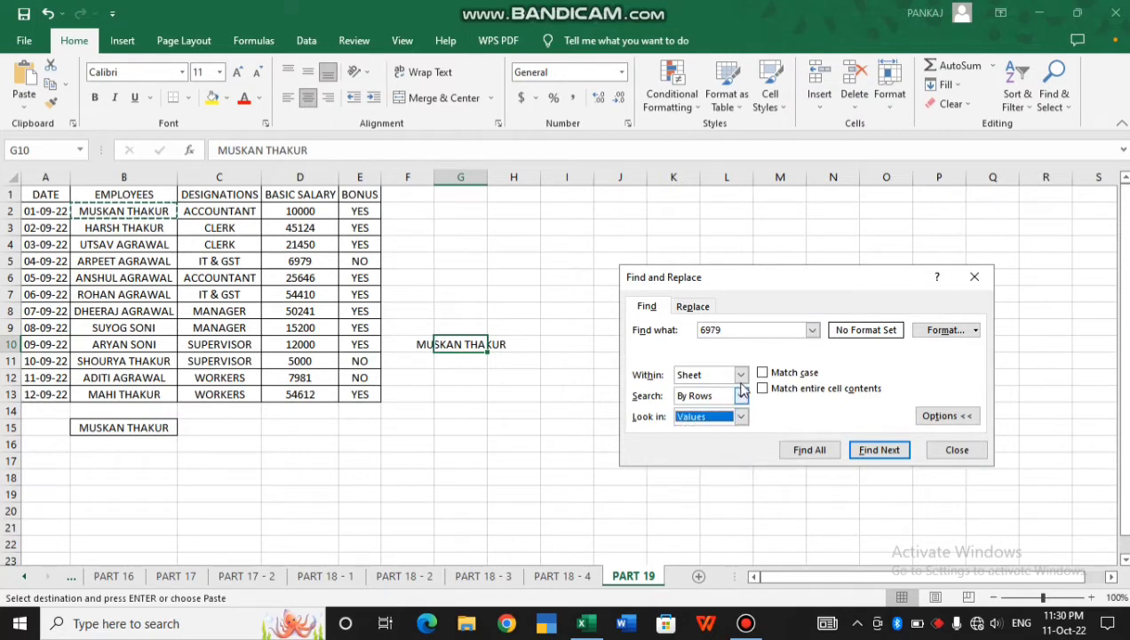
pyautogui.click(741, 374)
pyautogui.click(732, 400)
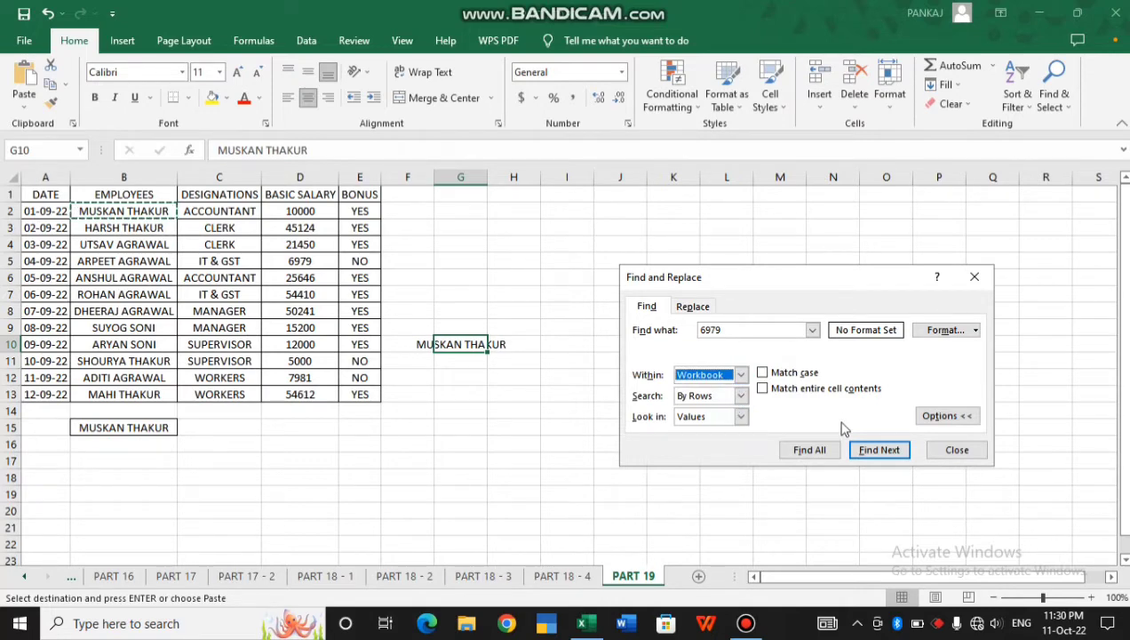
pyautogui.click(817, 450)
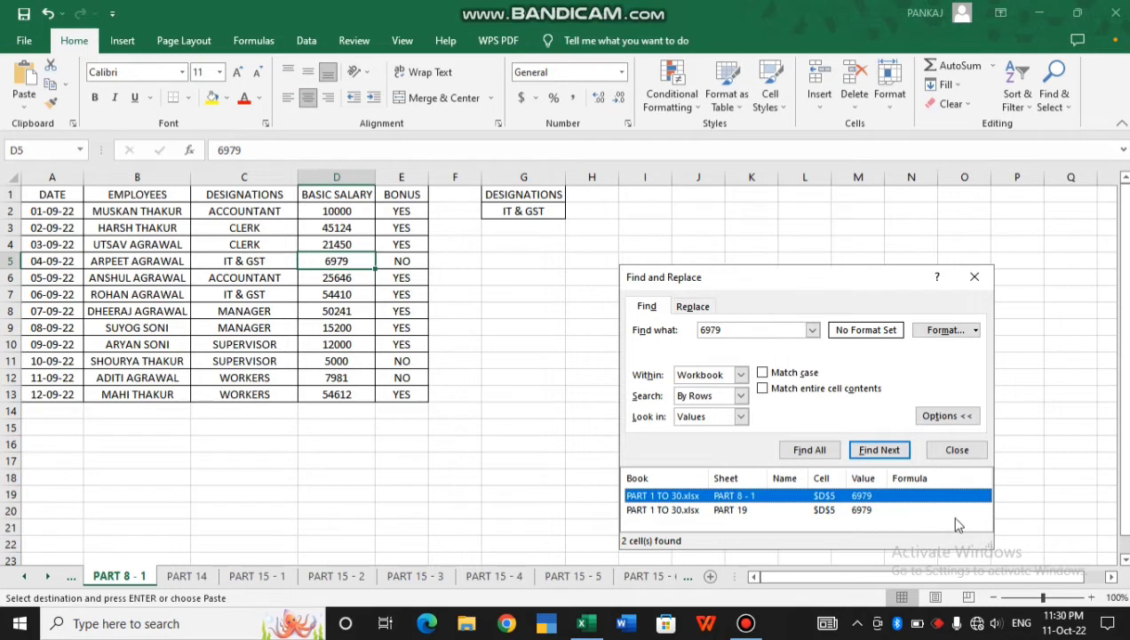
# Search workbook formulas for 54410, listing D7 on PART 8 - 1 and PART 19
pyautogui.doubleClick(748, 331)
pyautogui.write('54410')
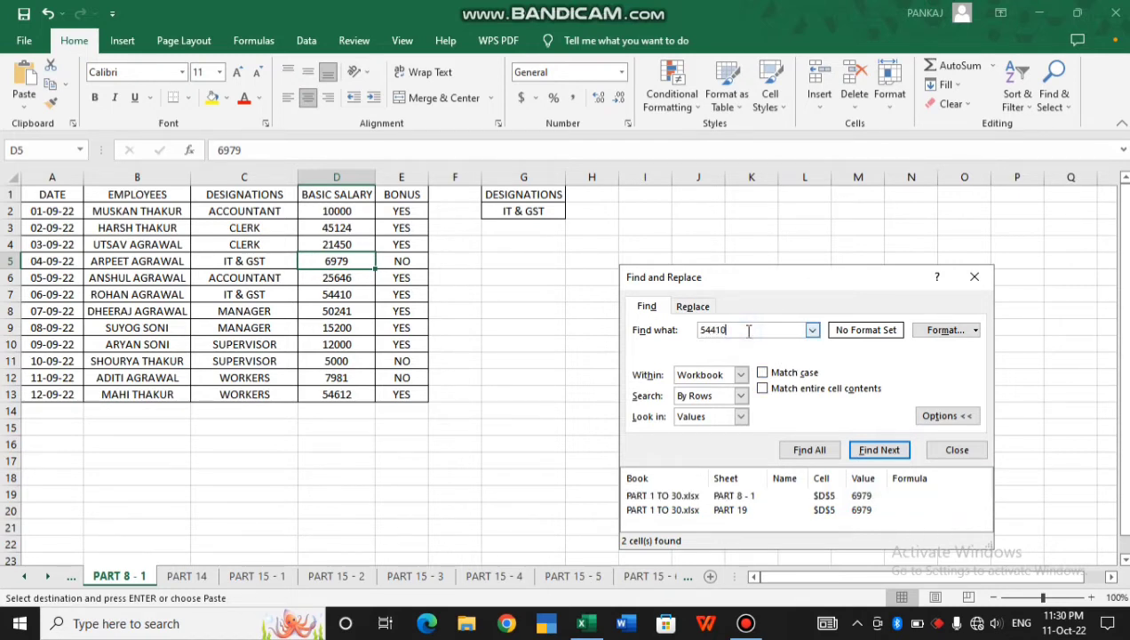
pyautogui.click(740, 417)
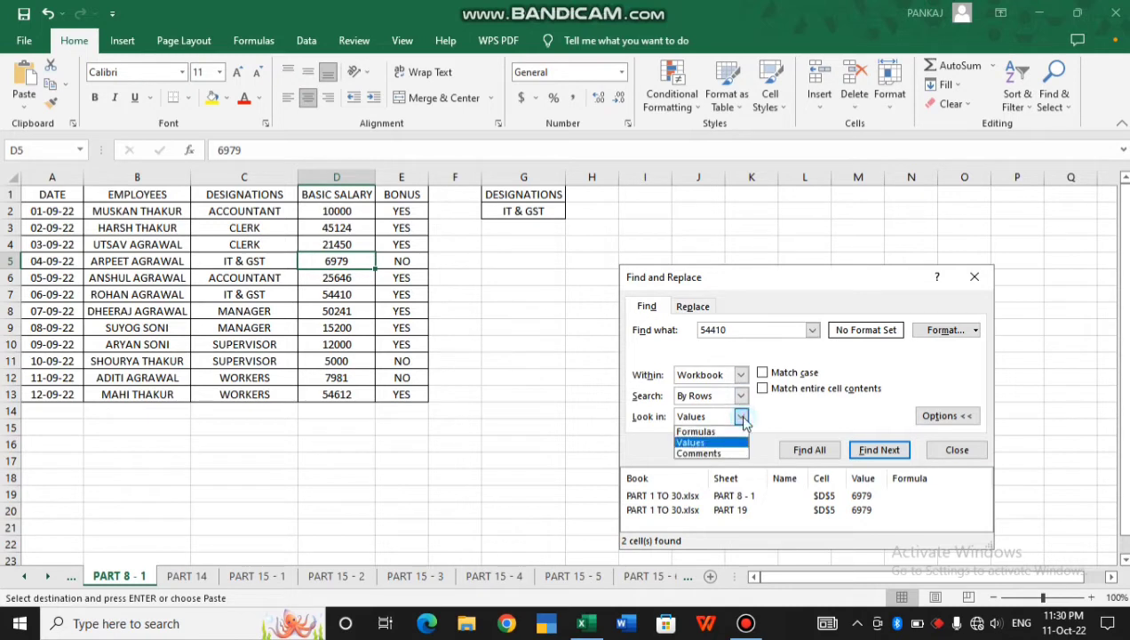
pyautogui.click(727, 432)
pyautogui.click(812, 454)
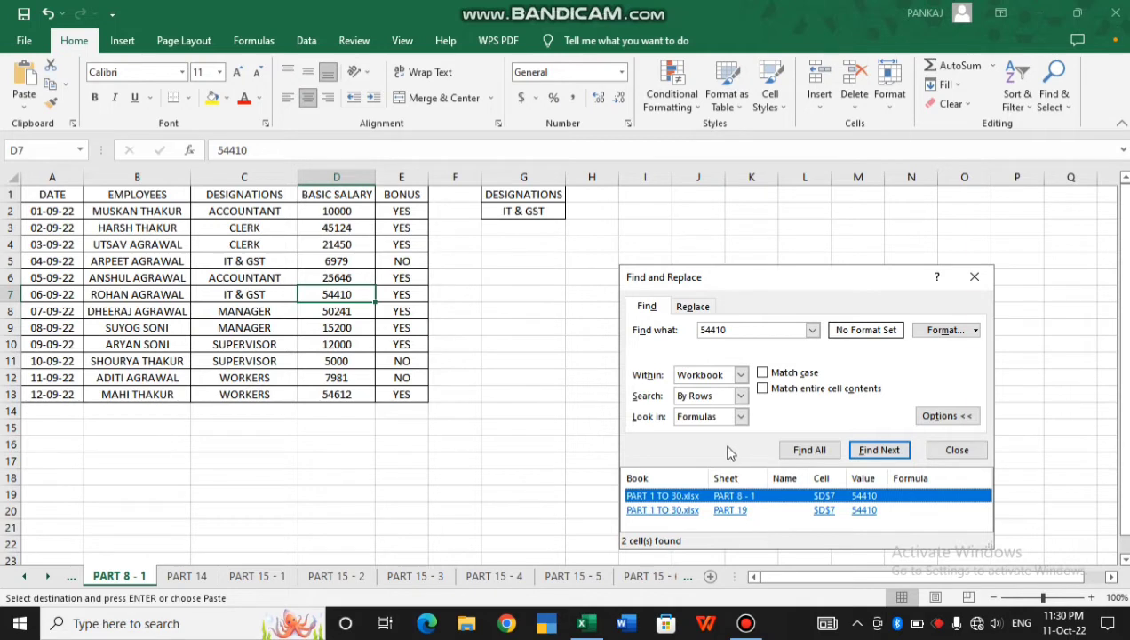
# Search comments for 54410, then dismiss the no-match message
pyautogui.click(741, 416)
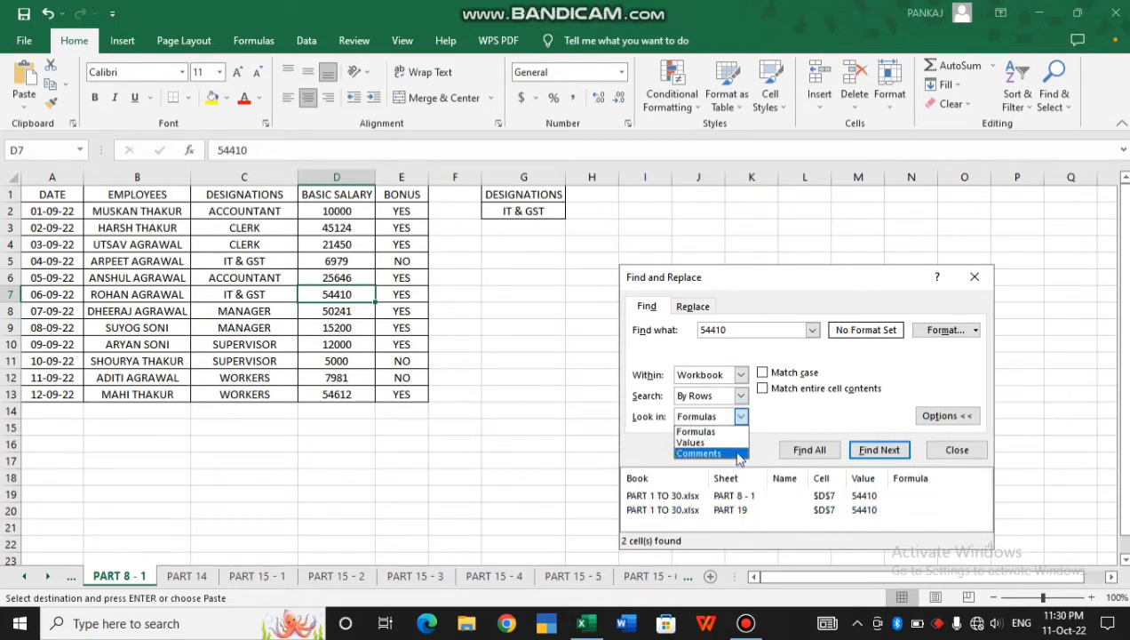
pyautogui.click(740, 454)
pyautogui.click(809, 451)
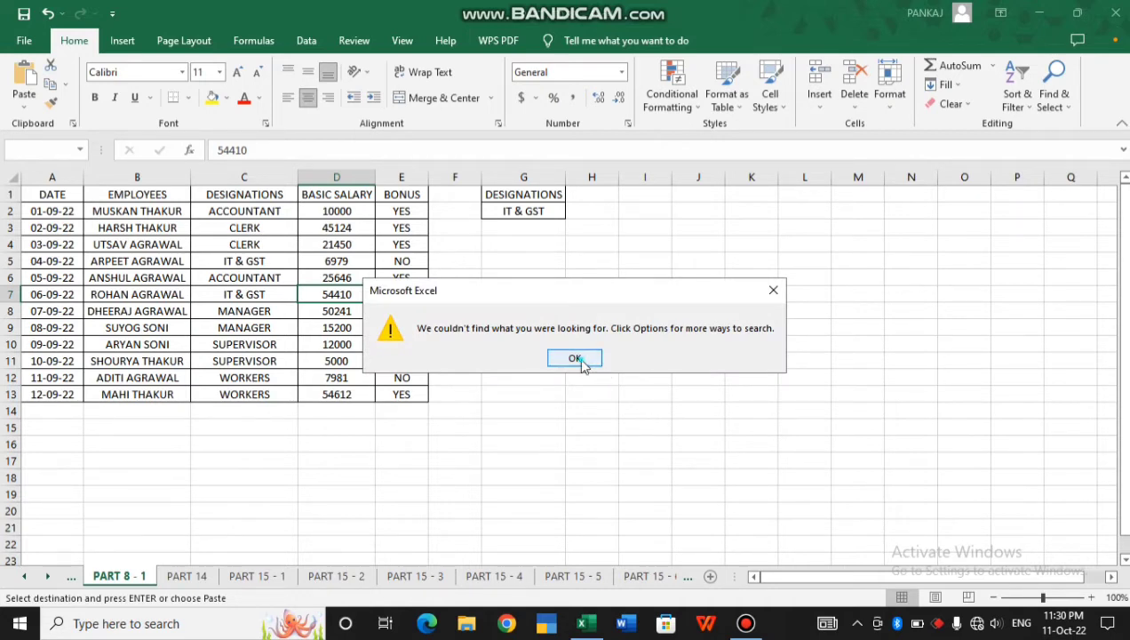
pyautogui.click(575, 359)
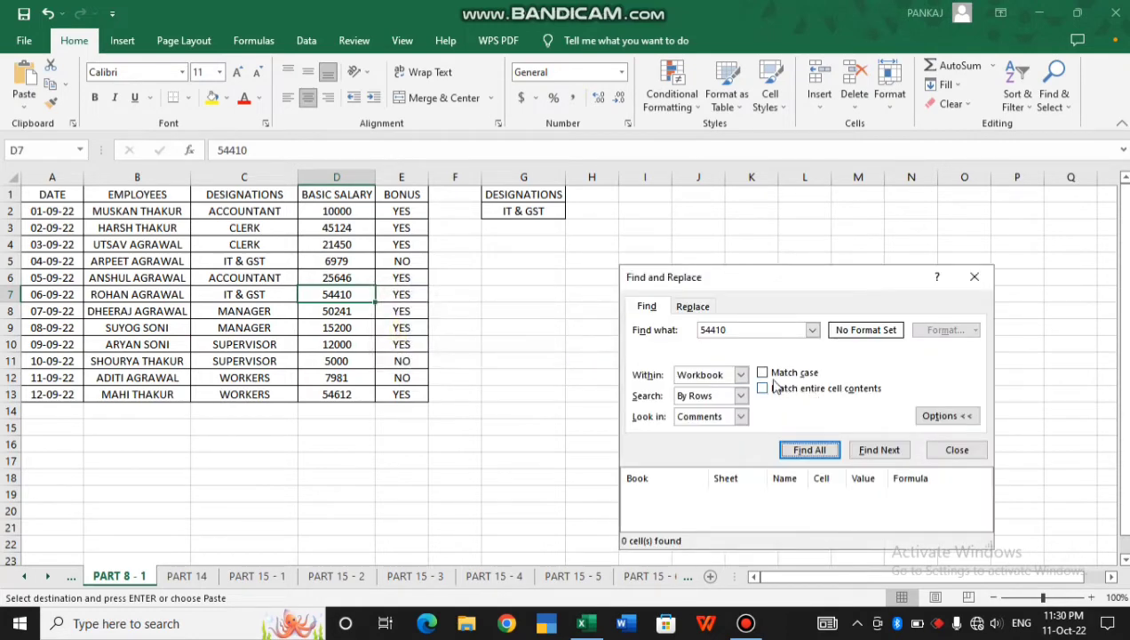
# On sheet PART 19, turn on Match case and limit the search to Sheet
pyautogui.click(689, 580)
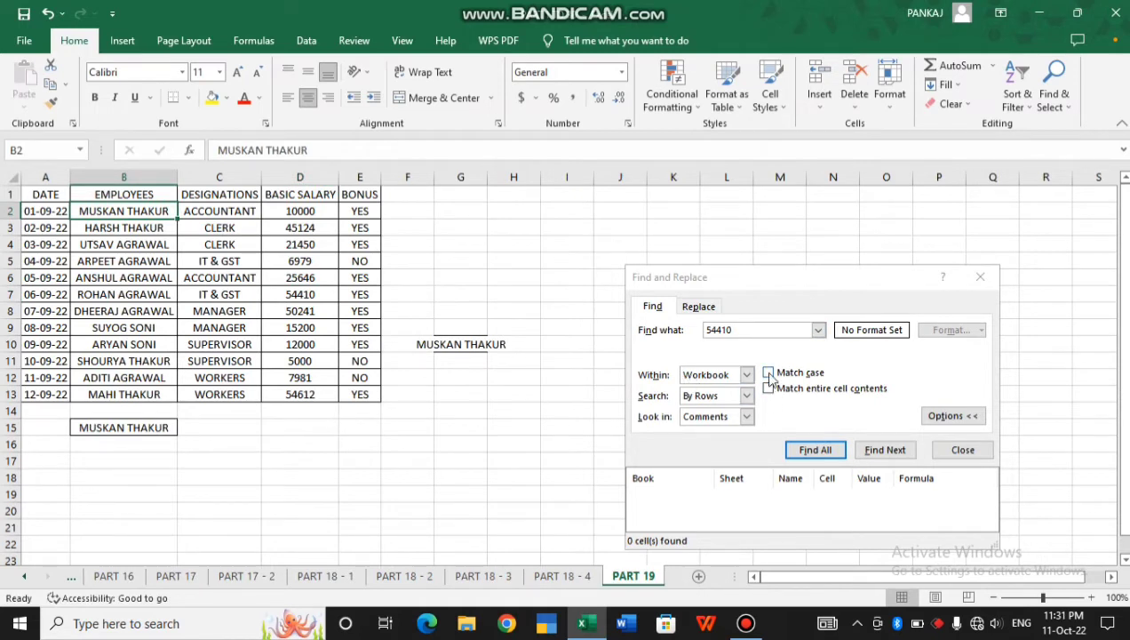
pyautogui.click(769, 374)
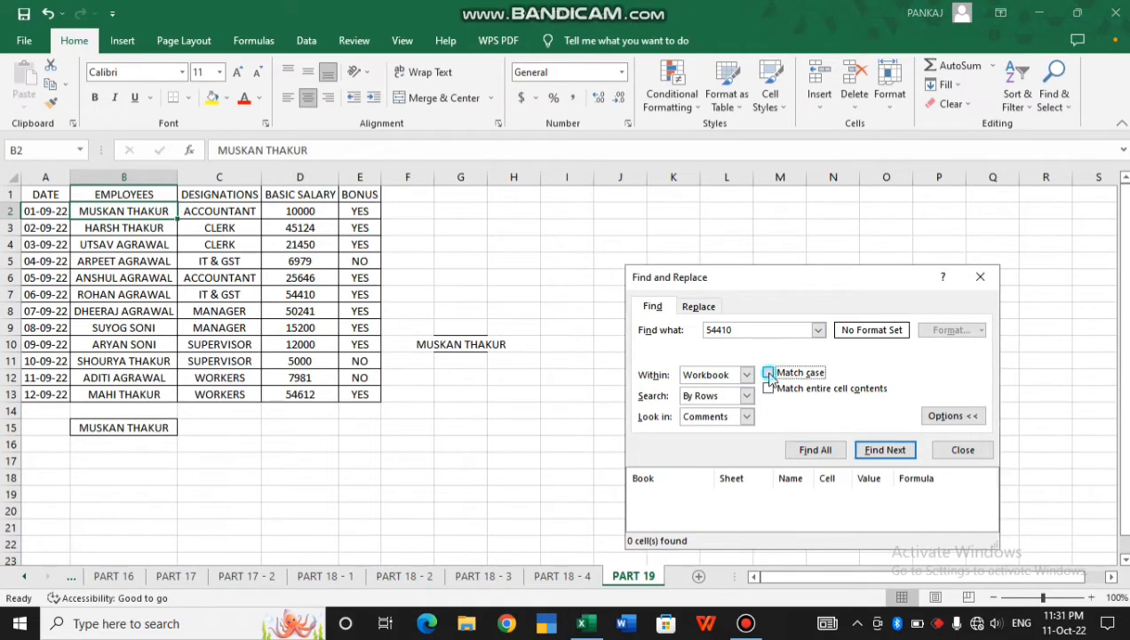
pyautogui.doubleClick(752, 330)
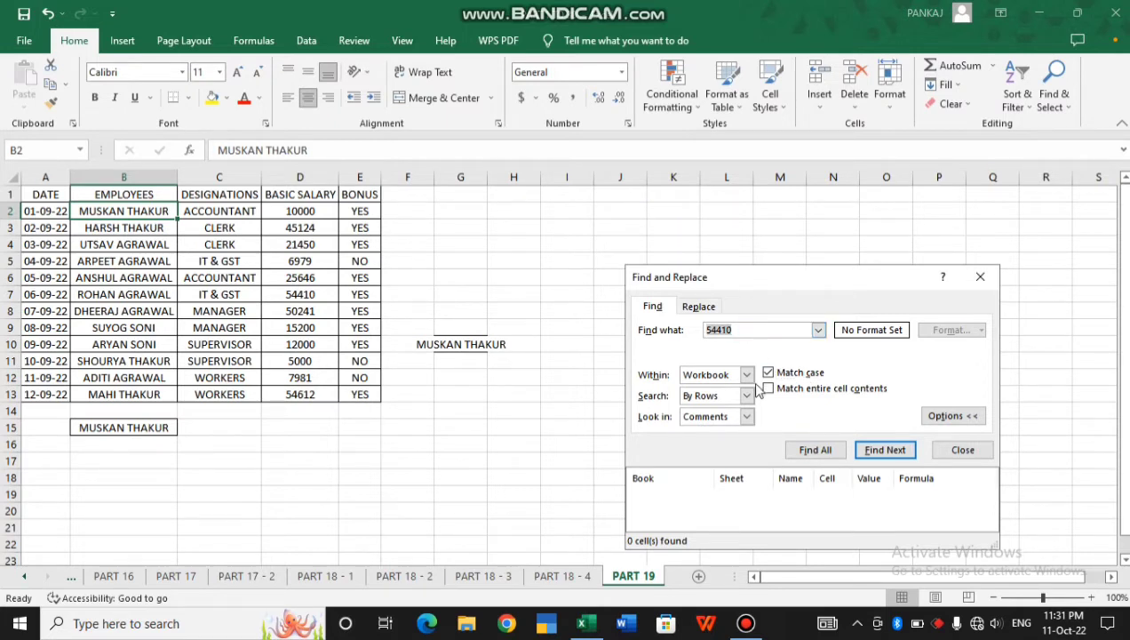
pyautogui.click(746, 375)
pyautogui.click(716, 392)
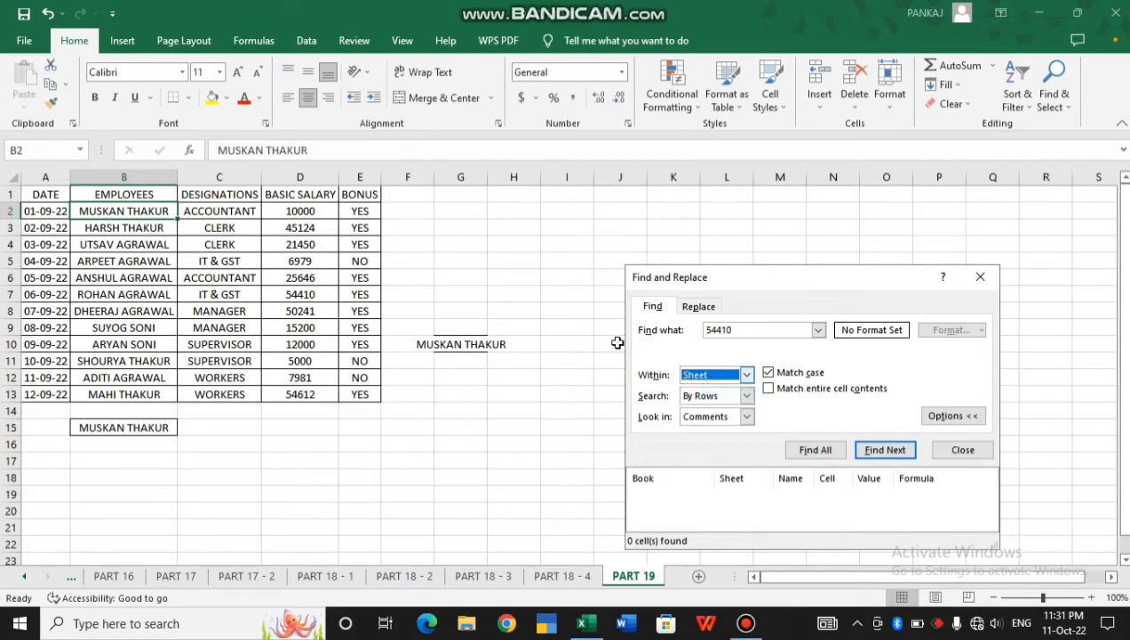
# Enter the employee's name in lowercase in cell G6
pyautogui.click(459, 278)
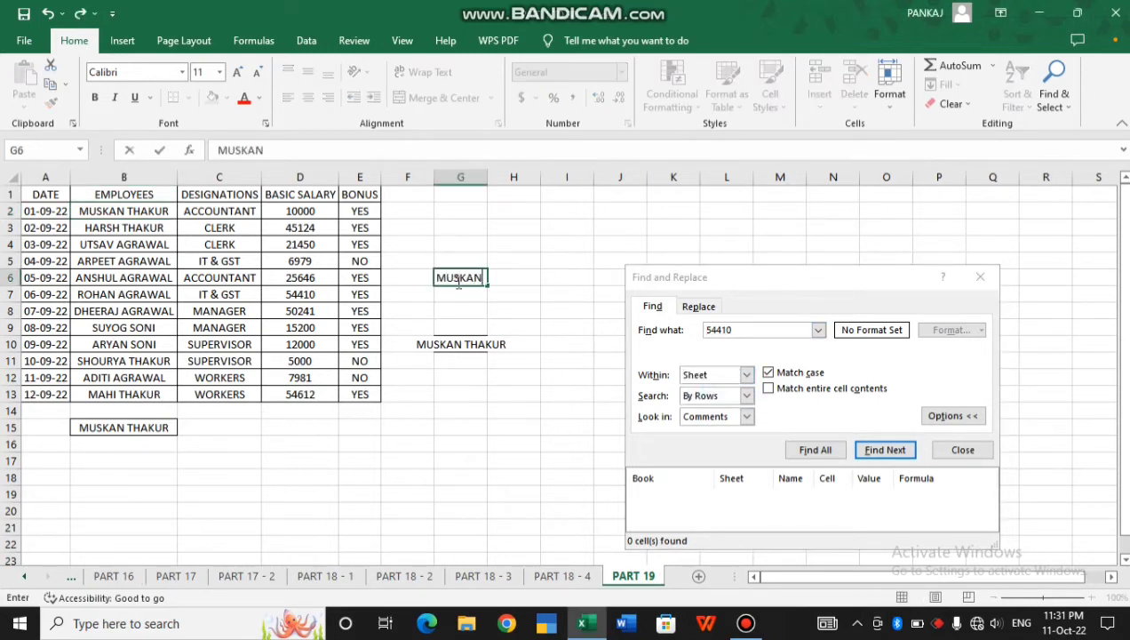
pyautogui.press('BackSpace')
pyautogui.press('BackSpace')
pyautogui.press('BackSpace')
pyautogui.press('BackSpace')
pyautogui.press('BackSpace')
pyautogui.press('BackSpace')
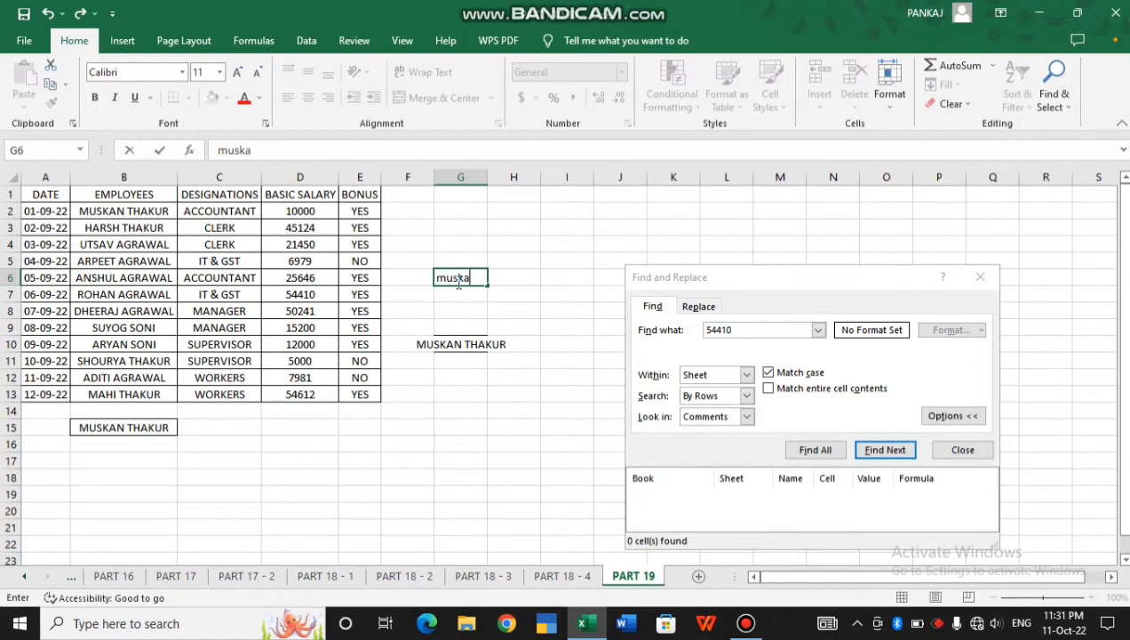
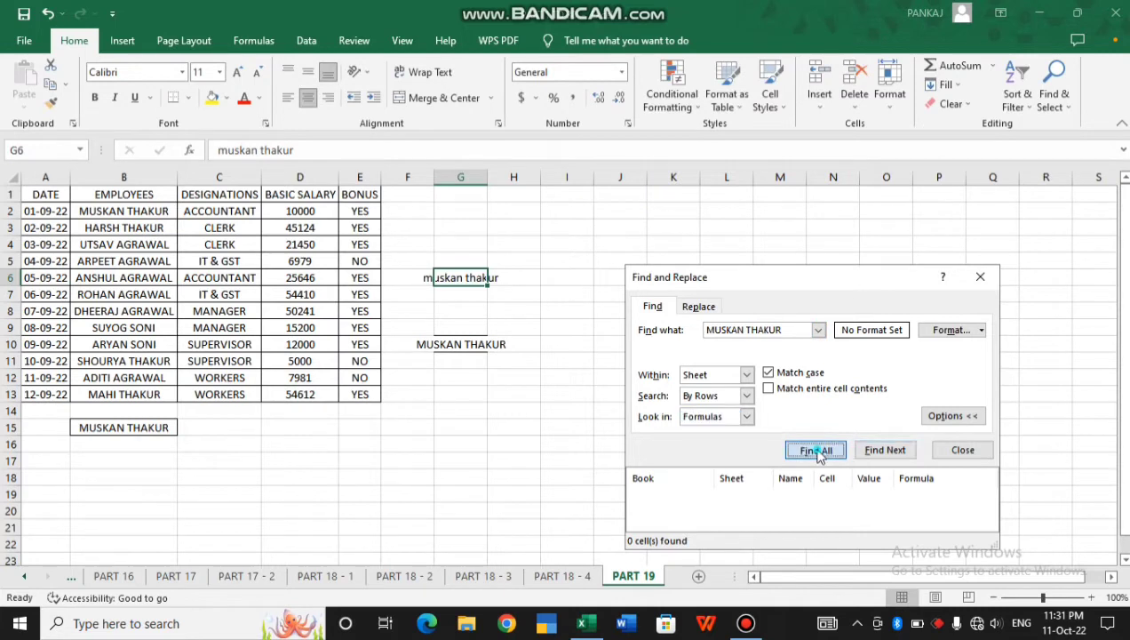
# List case-sensitive matches for the uppercase name (B2, G10, B15), then search the lowercase version
pyautogui.click(815, 450)
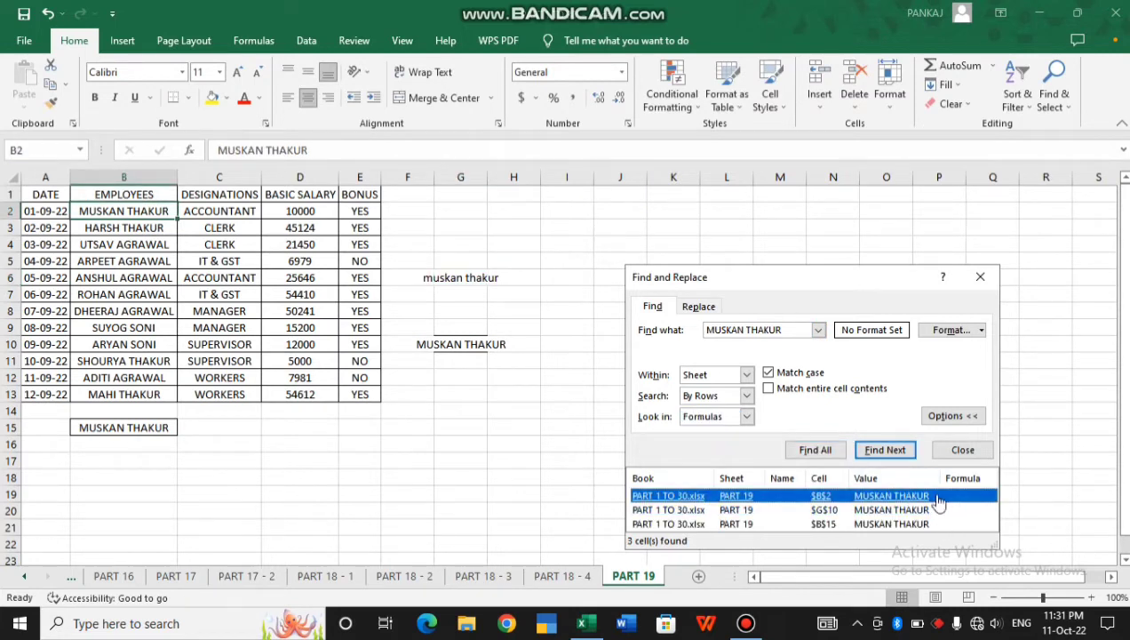
pyautogui.doubleClick(796, 333)
pyautogui.hotkey('ctrl', 'a')
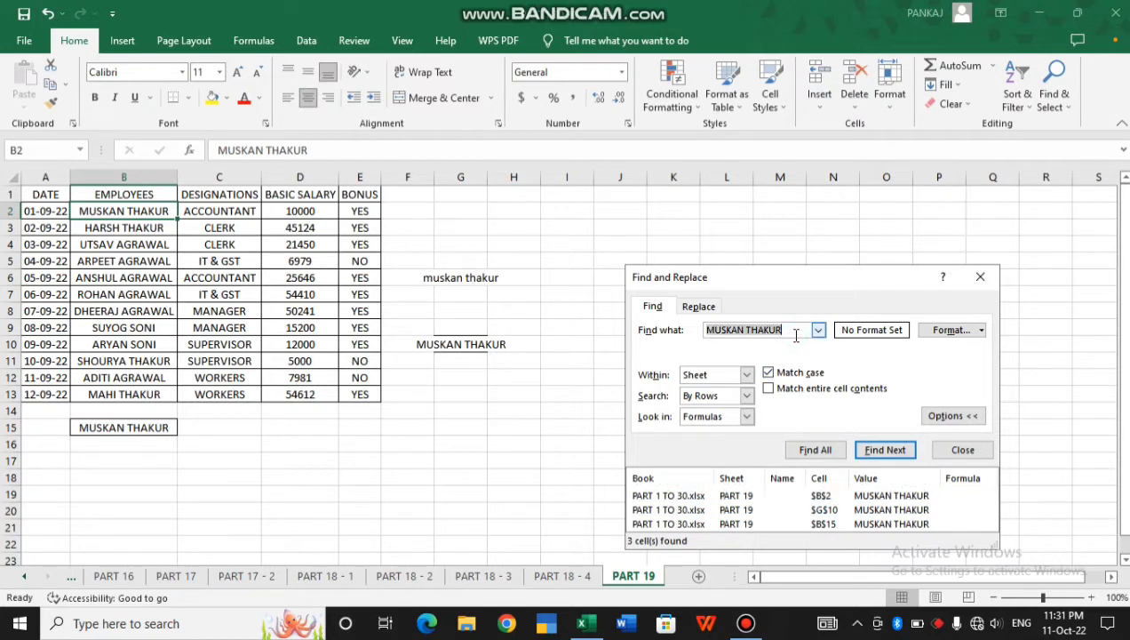
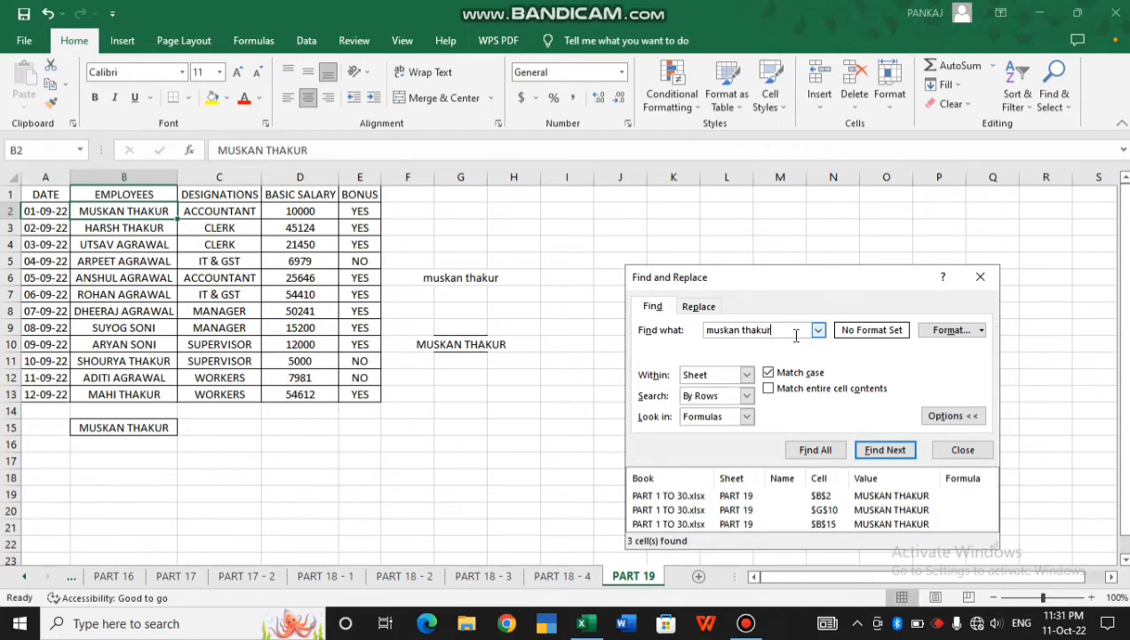
pyautogui.click(814, 450)
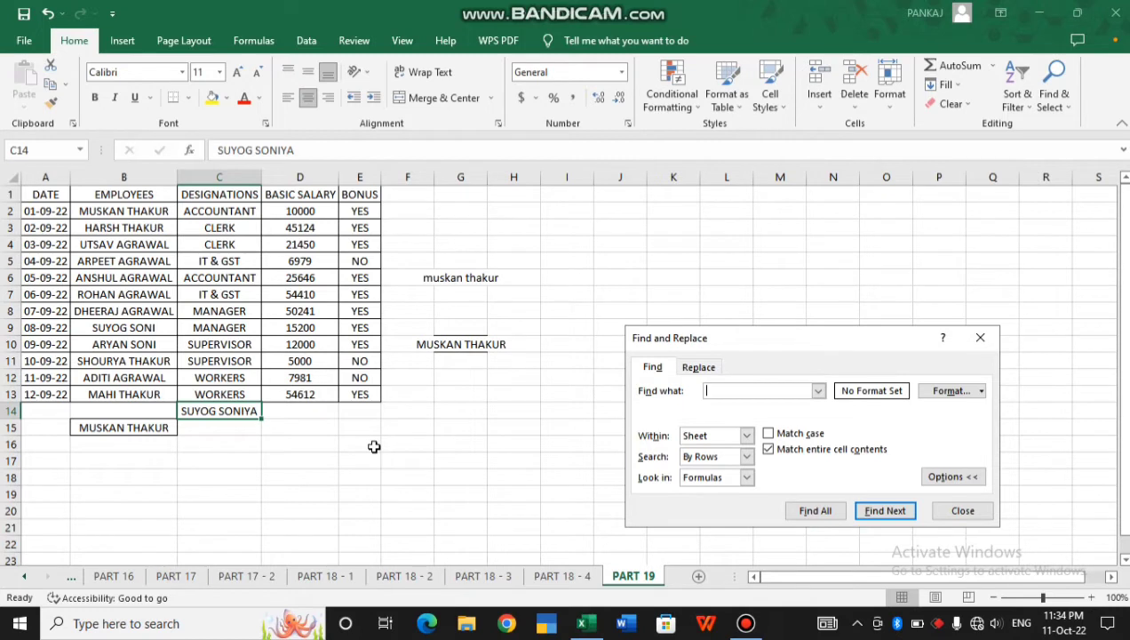
pyautogui.click(807, 513)
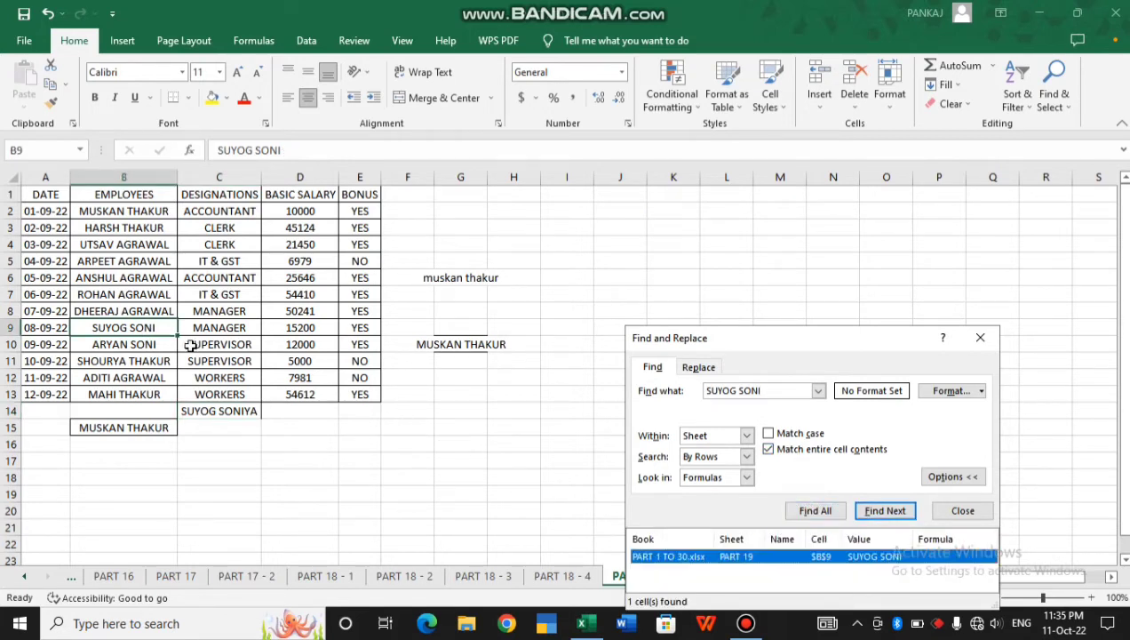
pyautogui.click(785, 448)
pyautogui.click(834, 514)
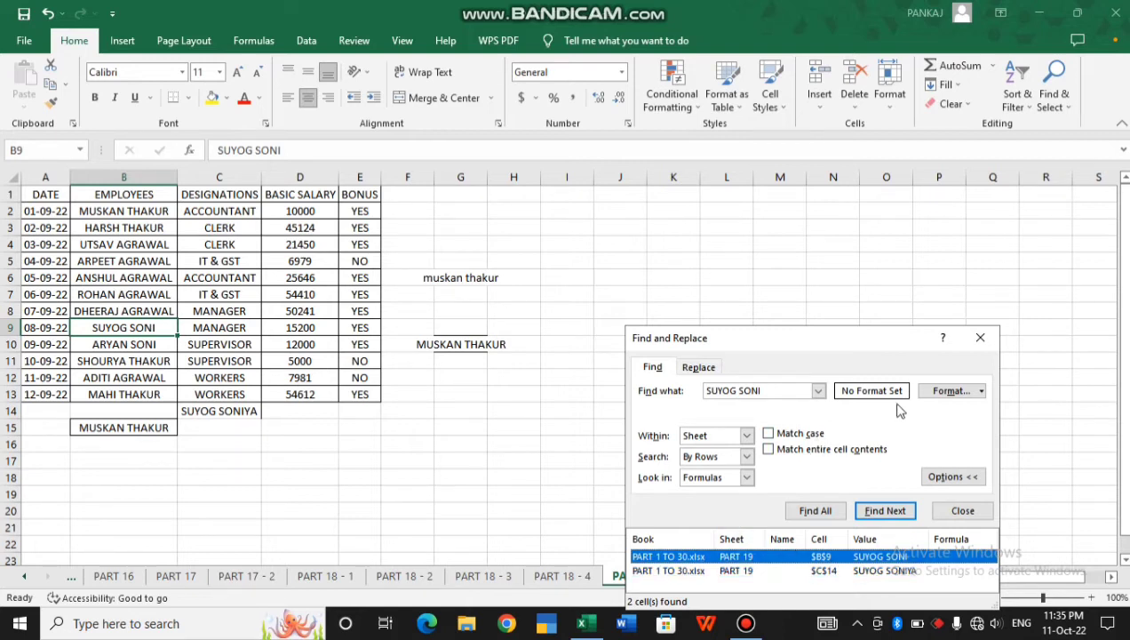
# Check the search Format criteria, close them unchanged, and select ACCOUNTANT cell C6
pyautogui.click(947, 393)
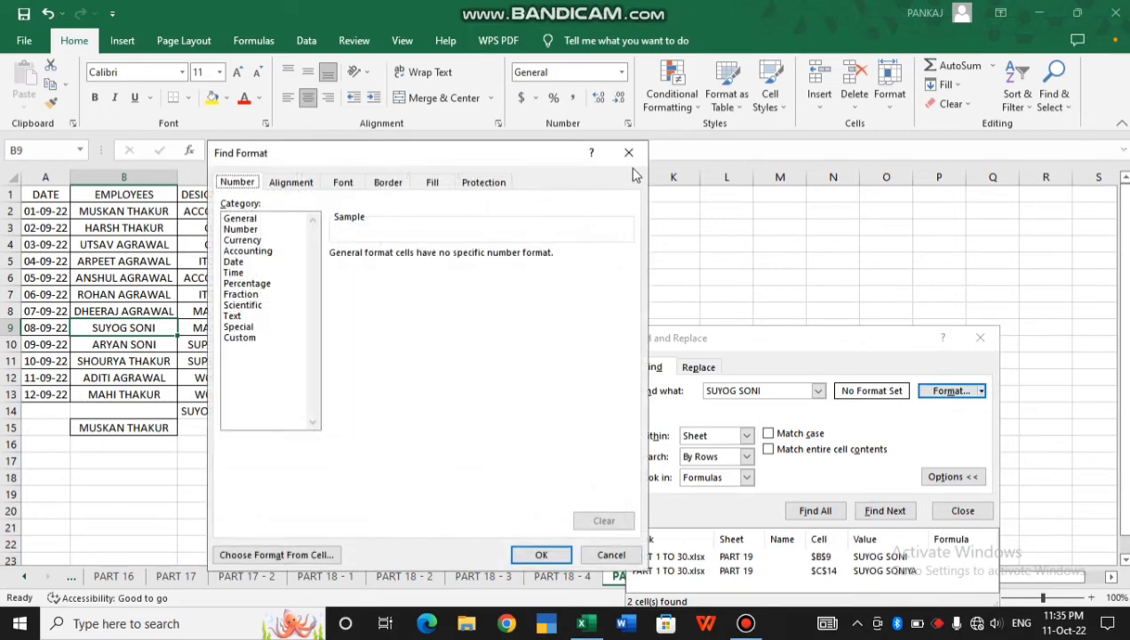
pyautogui.click(628, 153)
pyautogui.click(249, 275)
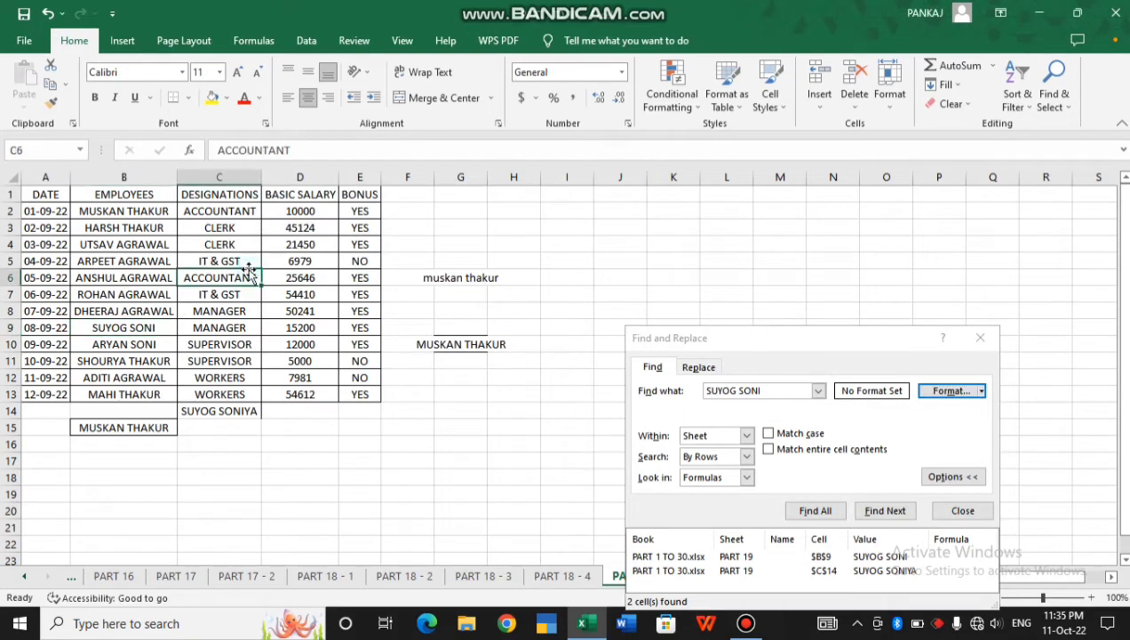
# Fill the ACCOUNTANT cells C6 and C2 yellow
pyautogui.click(211, 97)
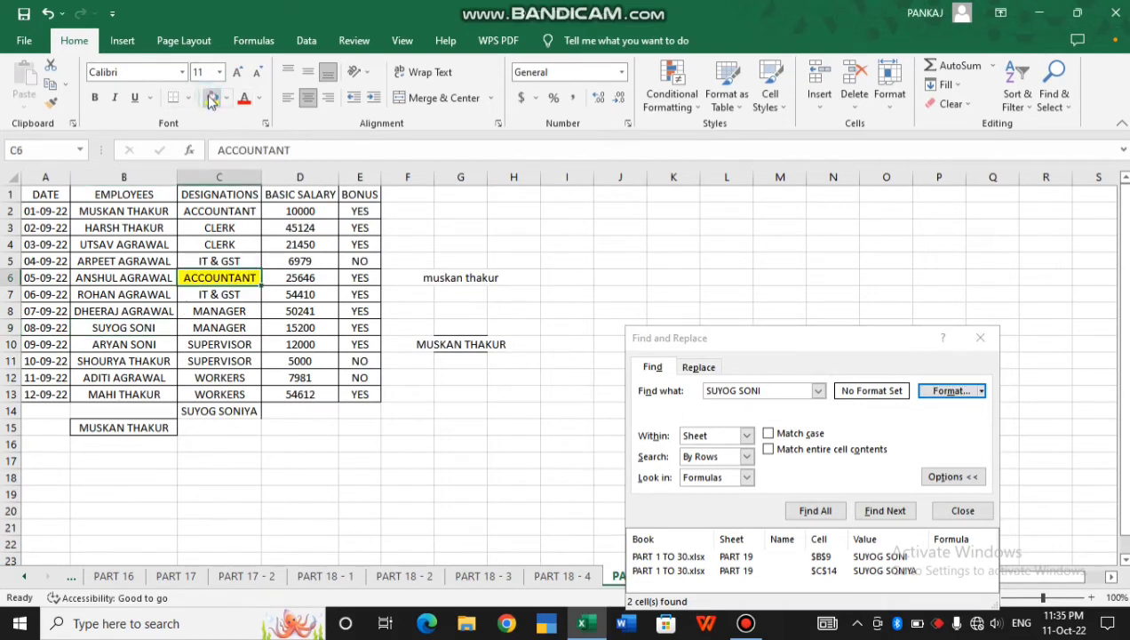
pyautogui.click(233, 211)
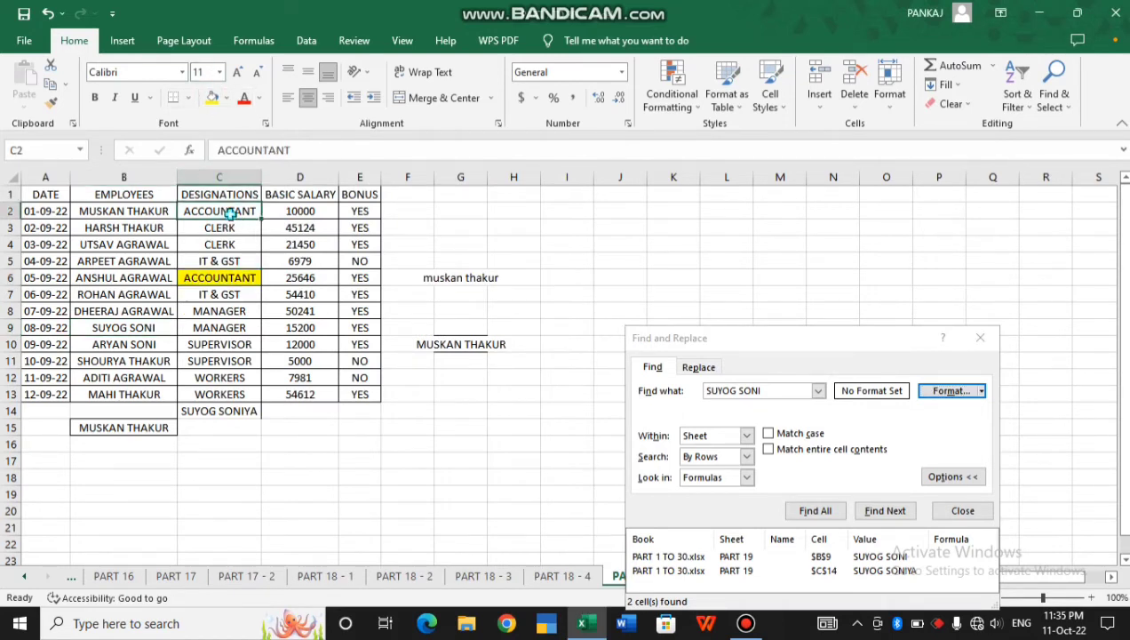
pyautogui.click(211, 101)
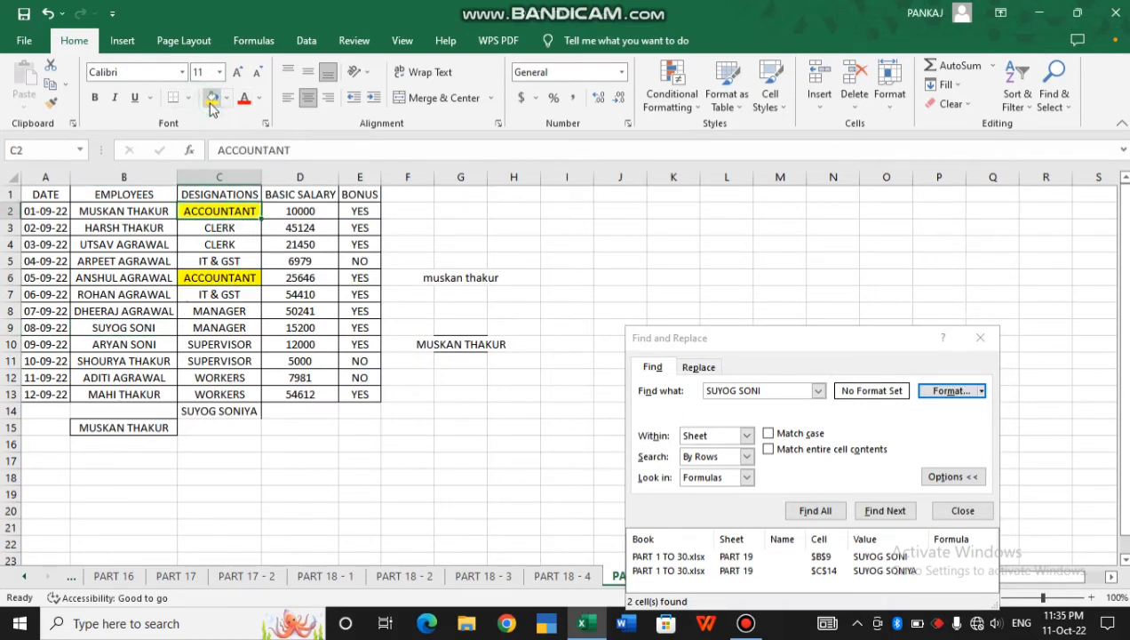
pyautogui.click(949, 392)
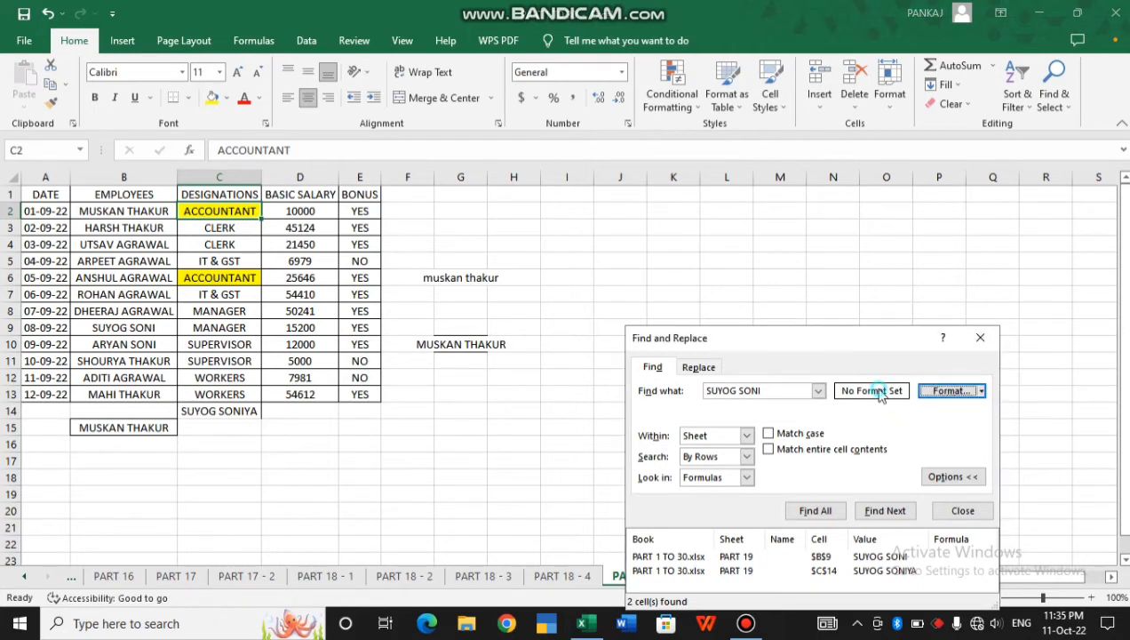
pyautogui.doubleClick(779, 391)
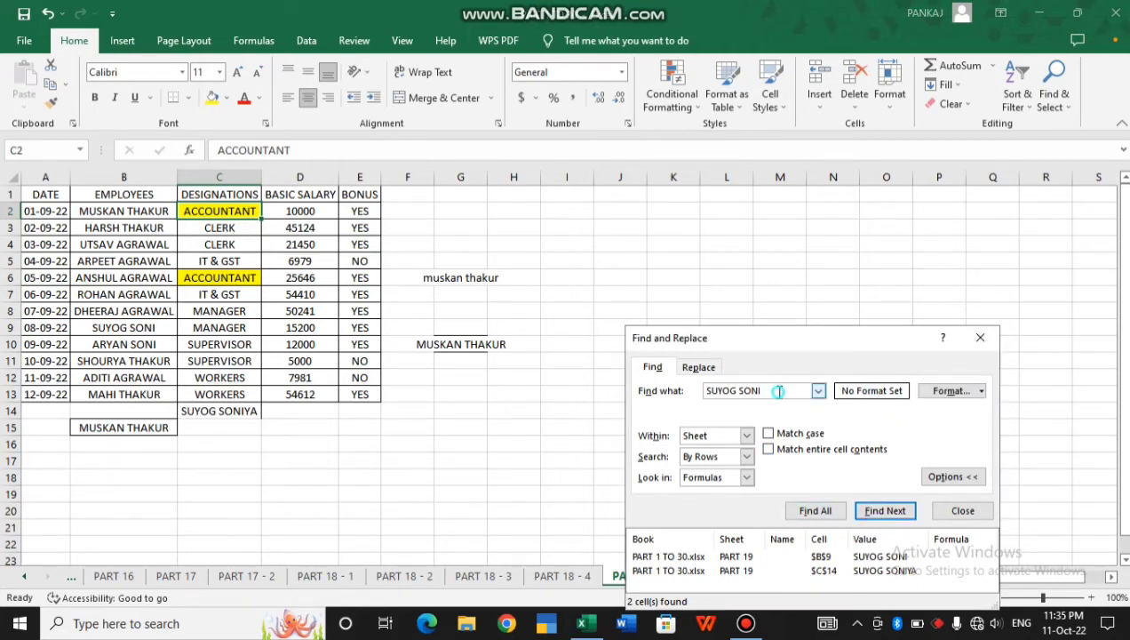
pyautogui.hotkey('ctrl', 'a')
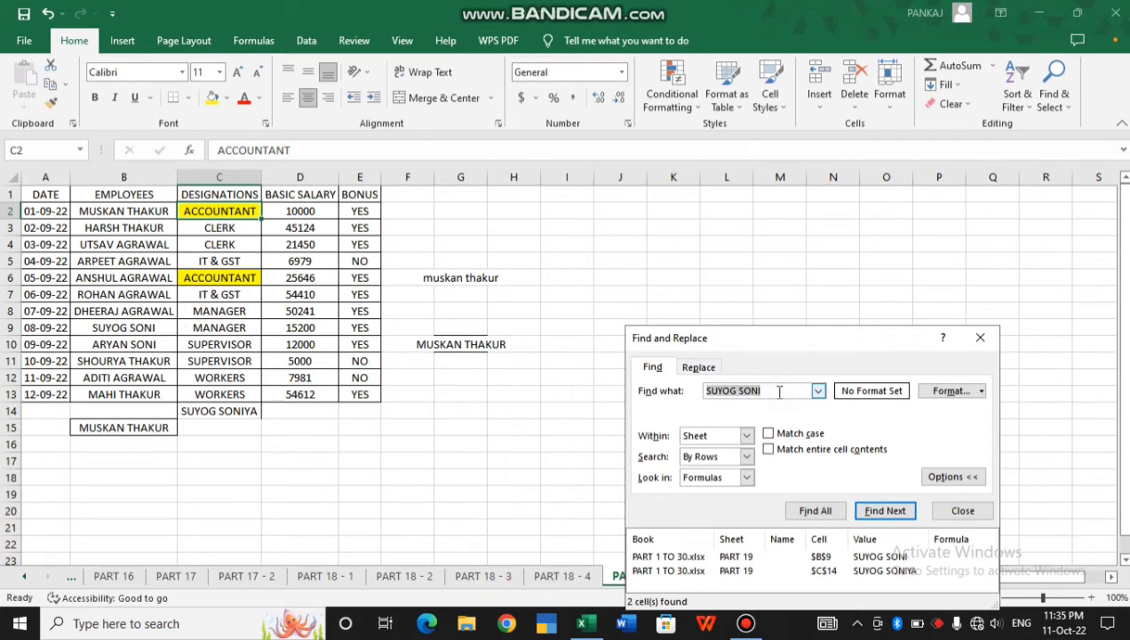
pyautogui.press('BackSpace')
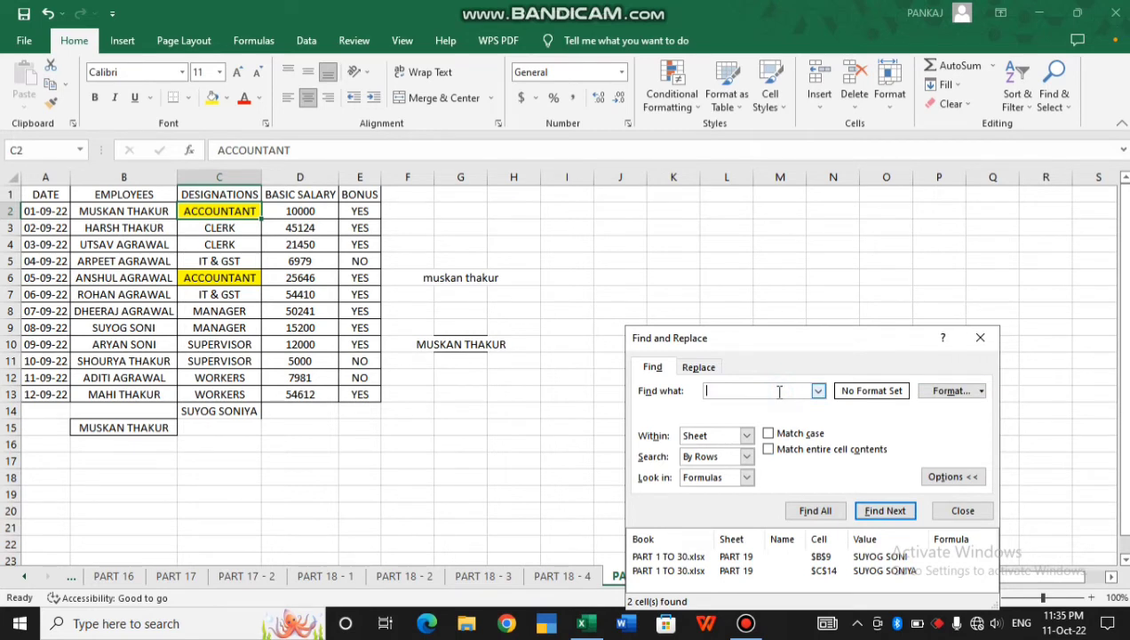
# Search by C6's yellow fill format, stepping through and listing ACCOUNTANT cells $C$2 and $C$6
pyautogui.click(982, 392)
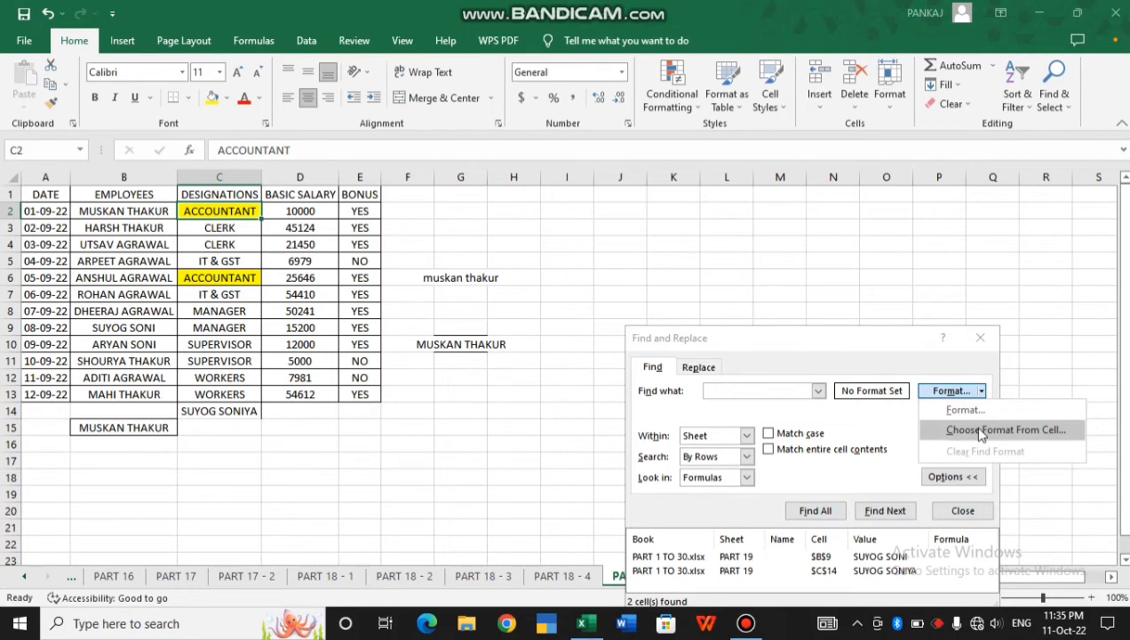
pyautogui.click(980, 430)
pyautogui.click(213, 278)
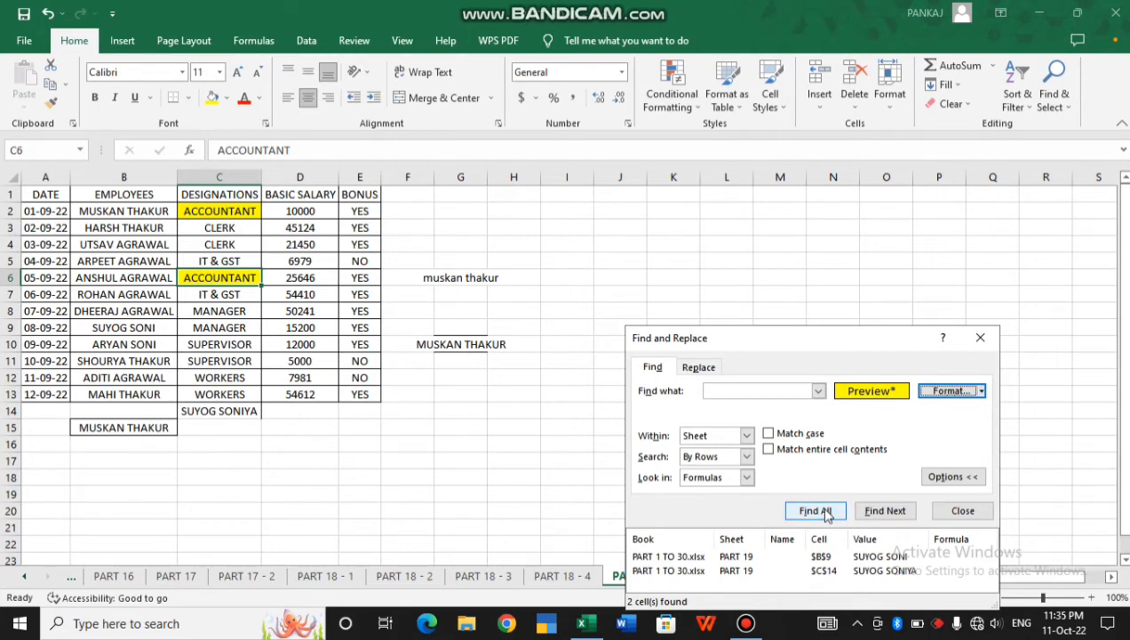
pyautogui.click(869, 514)
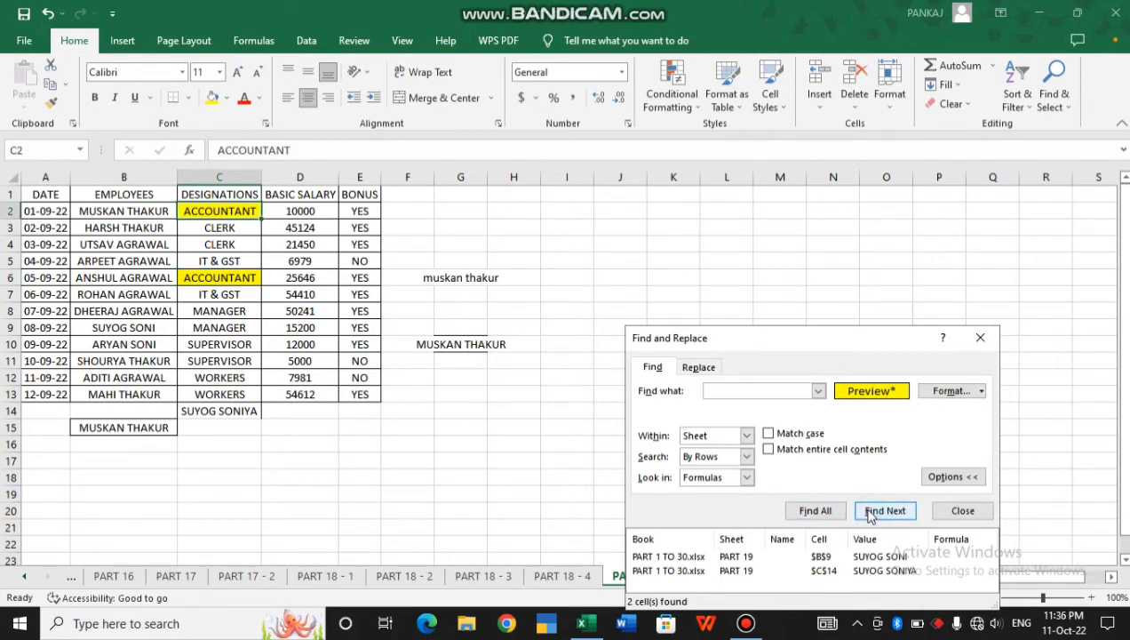
pyautogui.click(869, 513)
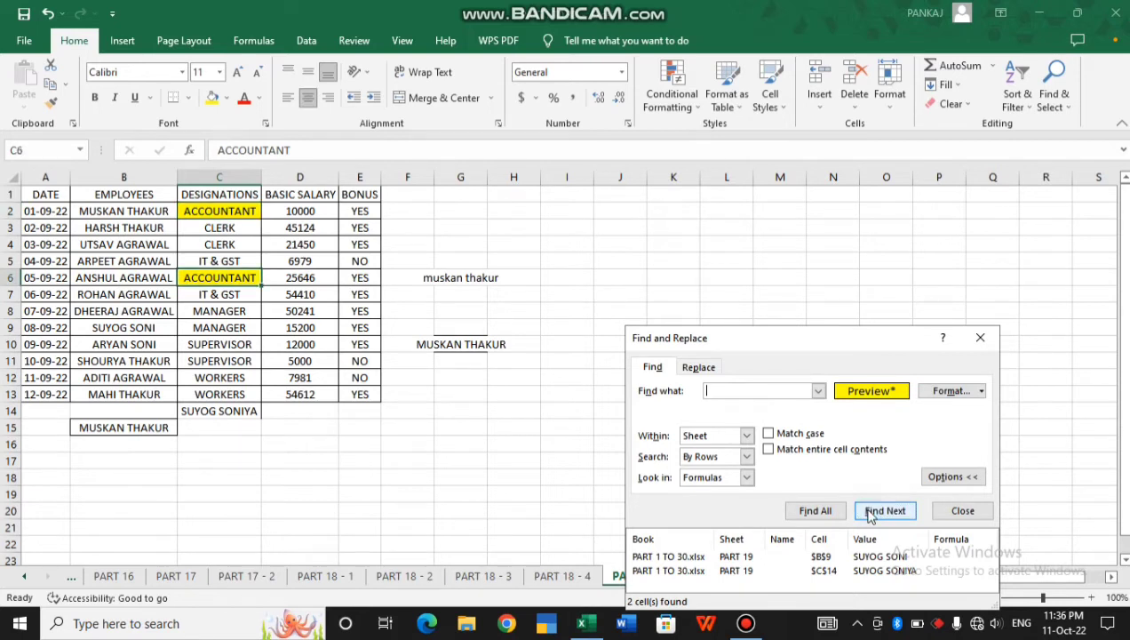
pyautogui.click(810, 511)
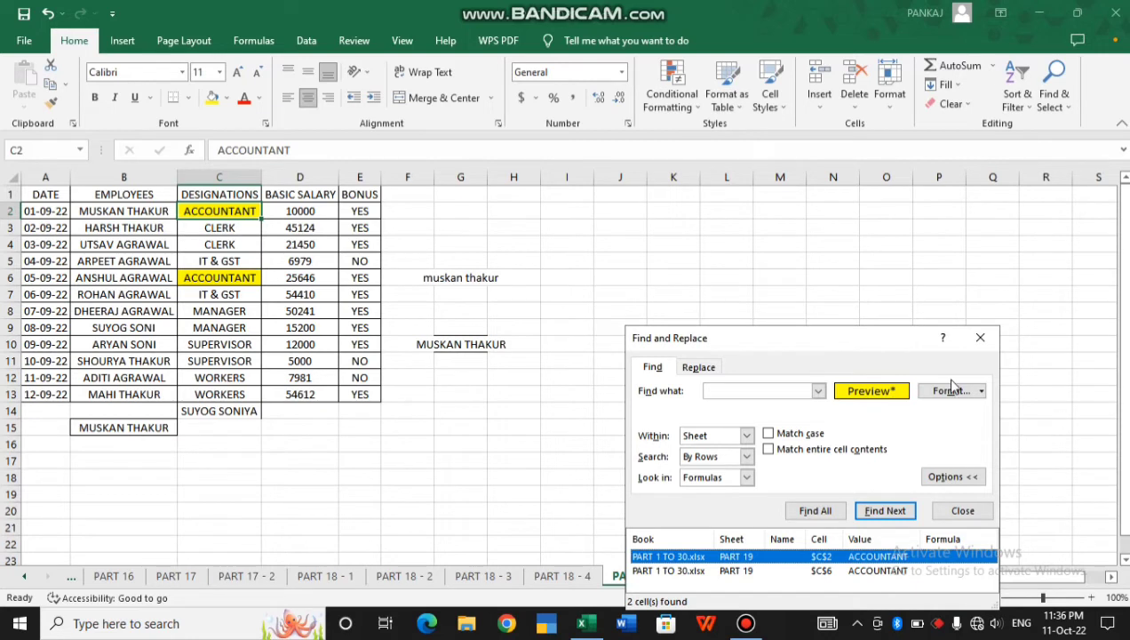
pyautogui.click(699, 368)
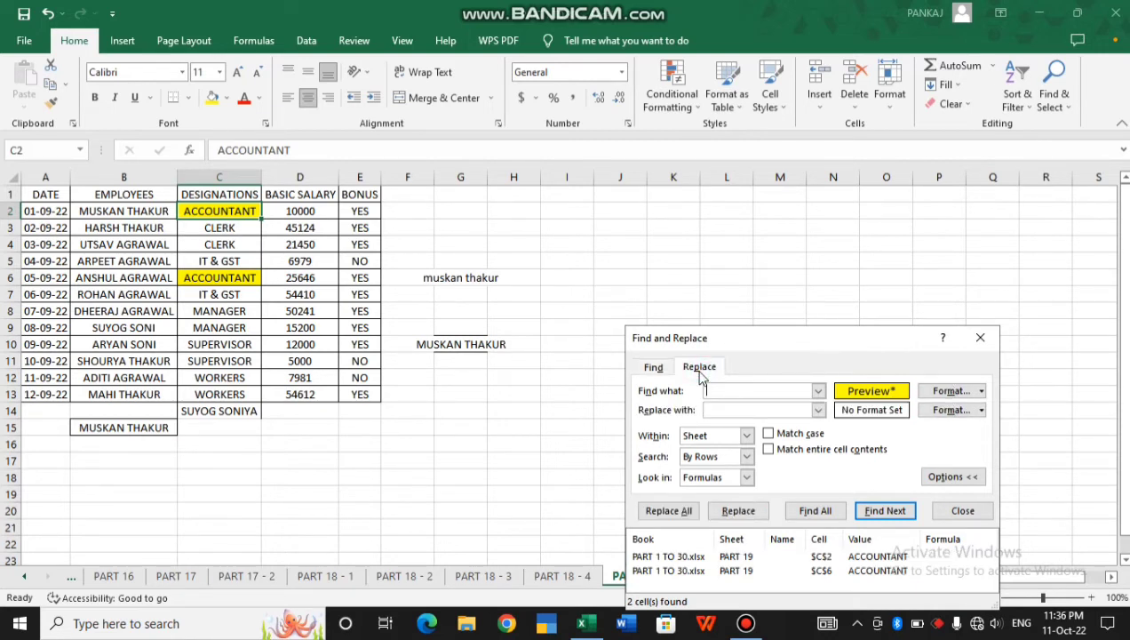
# Clear the yellow search format and replace all six AGRAWAL surnames with THAKUR
pyautogui.click(981, 391)
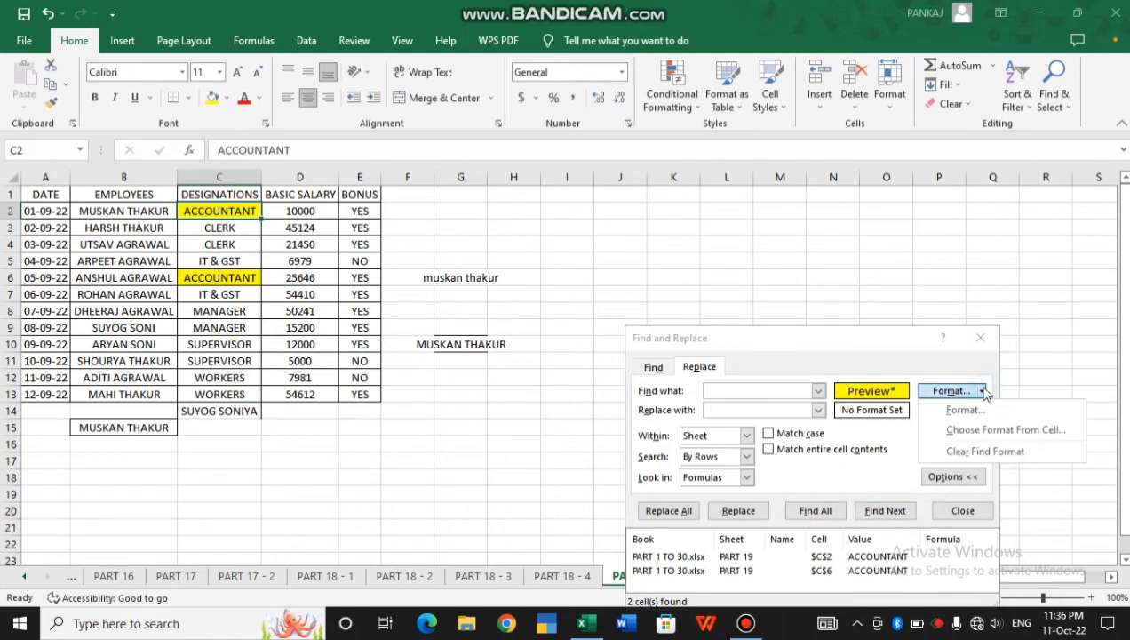
pyautogui.click(985, 450)
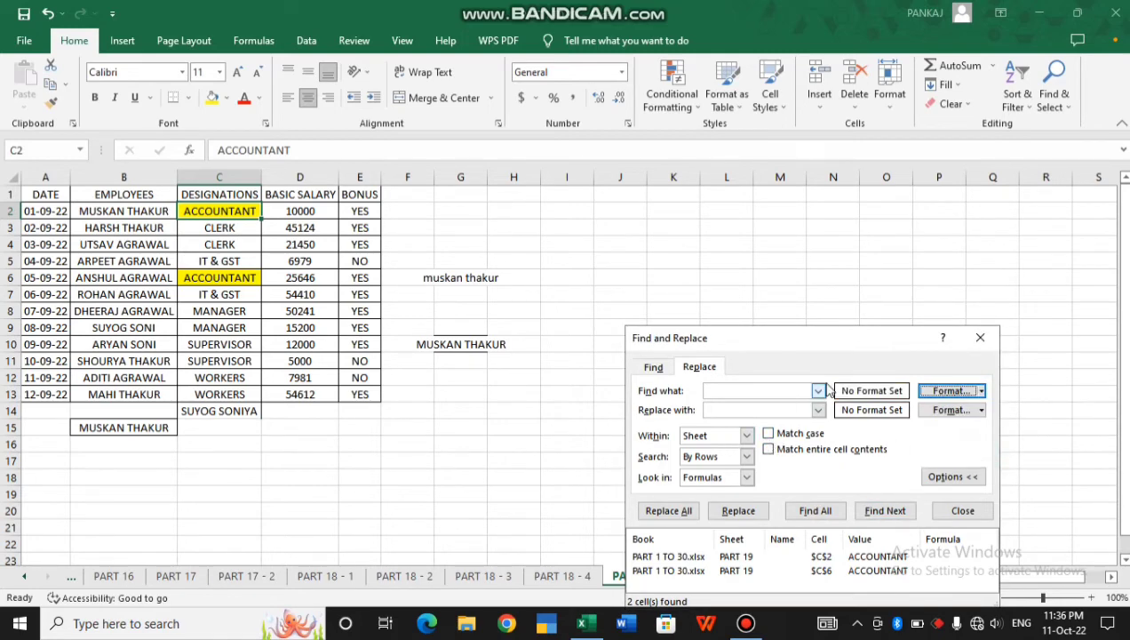
pyautogui.click(751, 390)
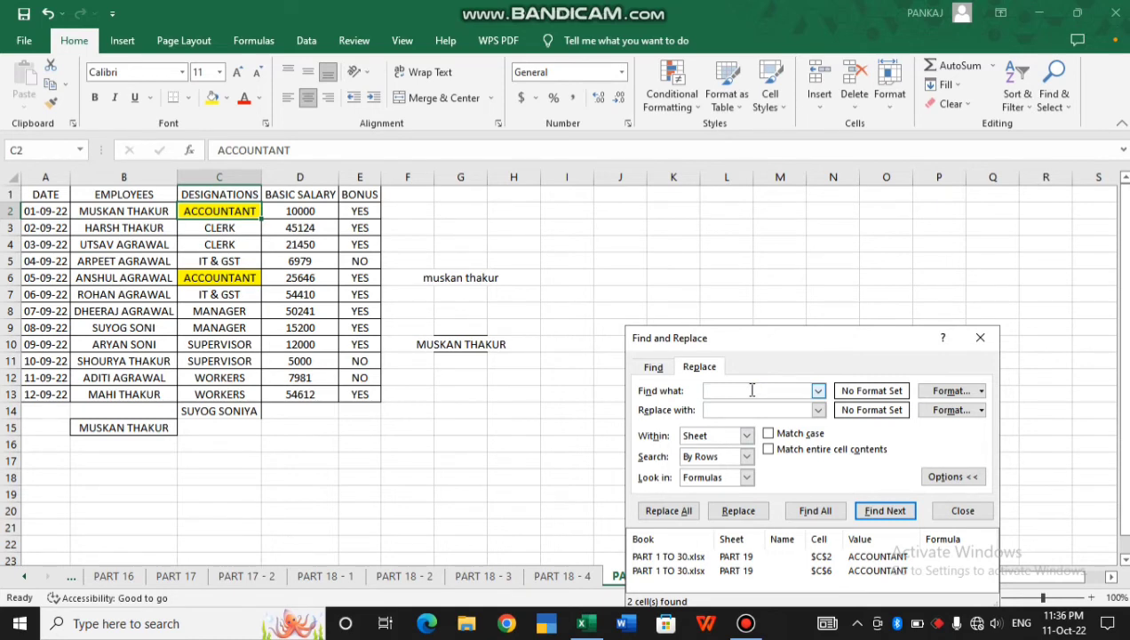
pyautogui.click(752, 409)
pyautogui.write('THAKUR')
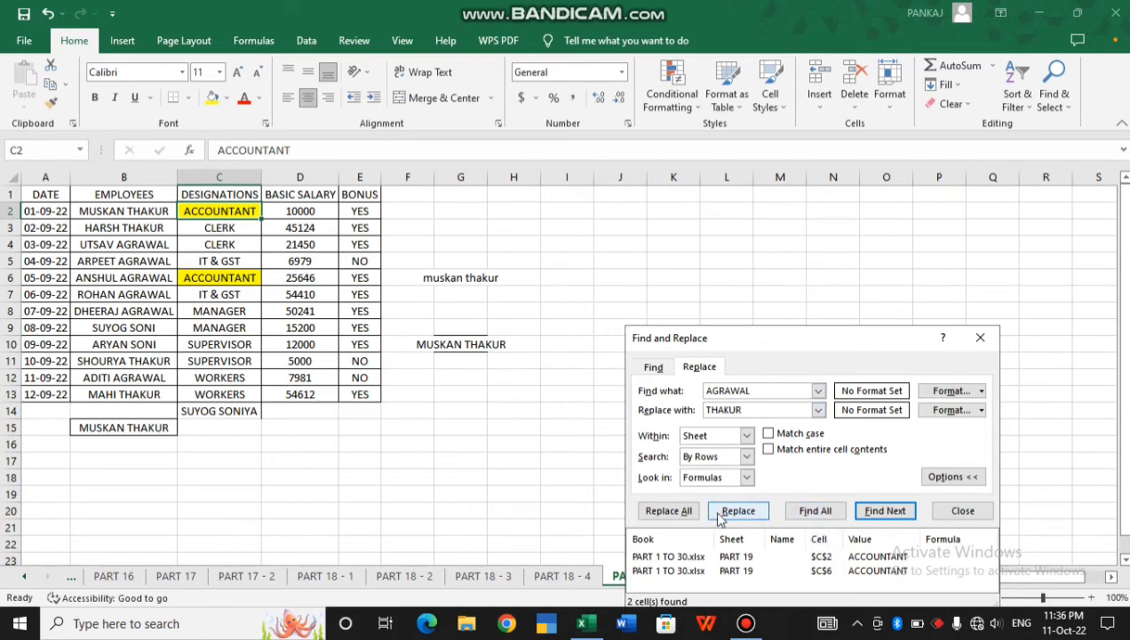
pyautogui.click(689, 514)
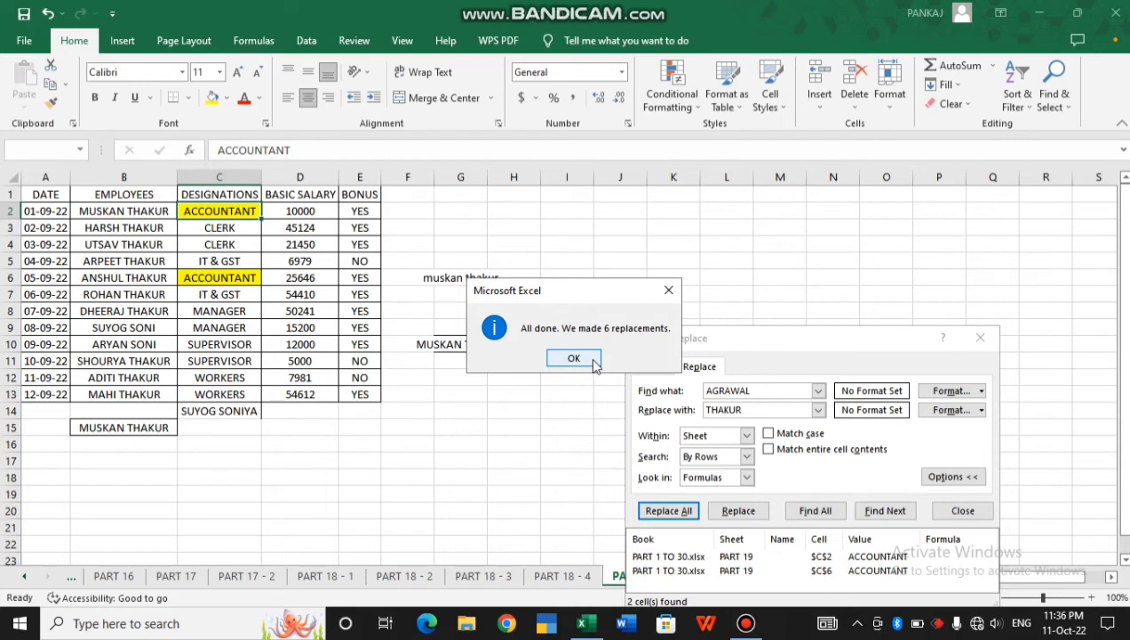
pyautogui.click(590, 360)
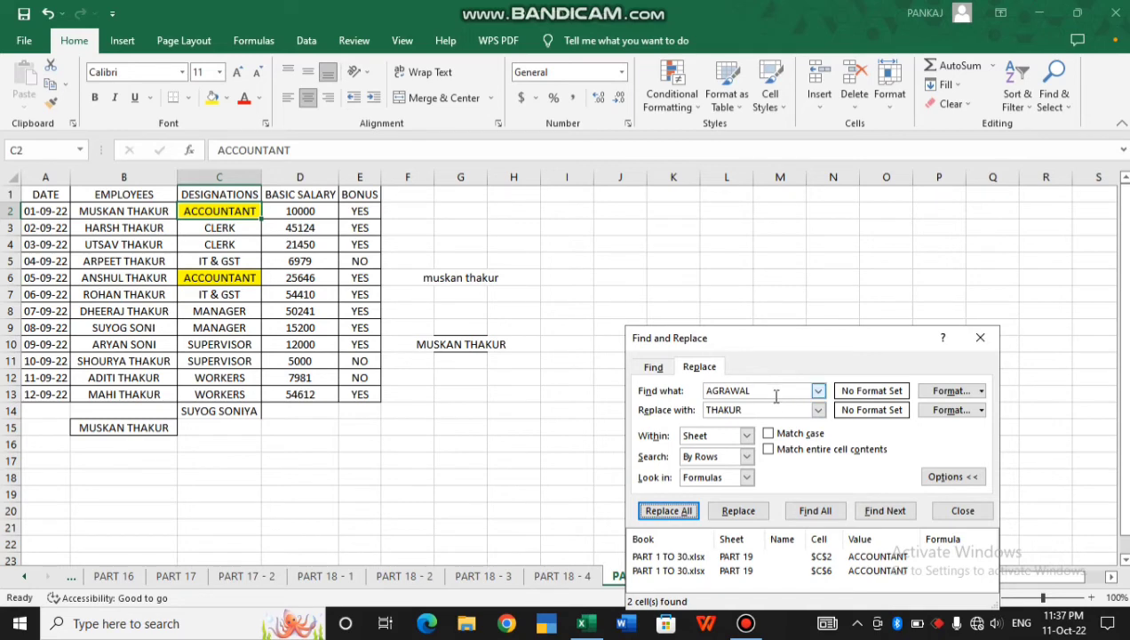
# Enter RAIPUR - 492001 in cell I6 and autofit column I to show it
pyautogui.click(978, 341)
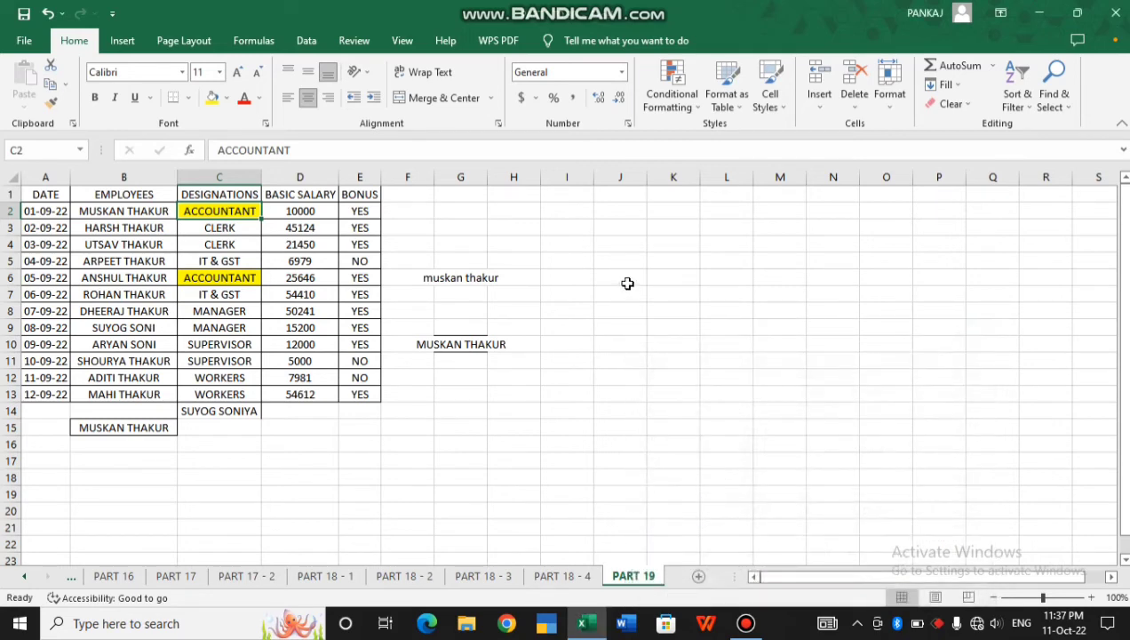
pyautogui.click(569, 278)
pyautogui.write('RAIP')
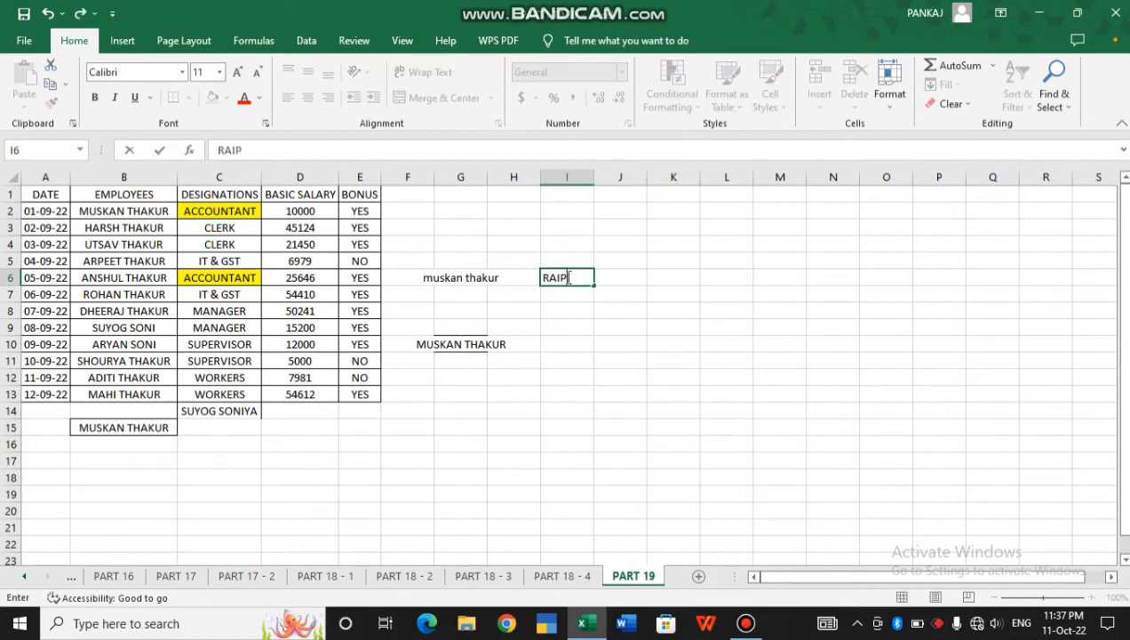
pyautogui.write('UR - 492001')
pyautogui.press('Return')
pyautogui.click(579, 281)
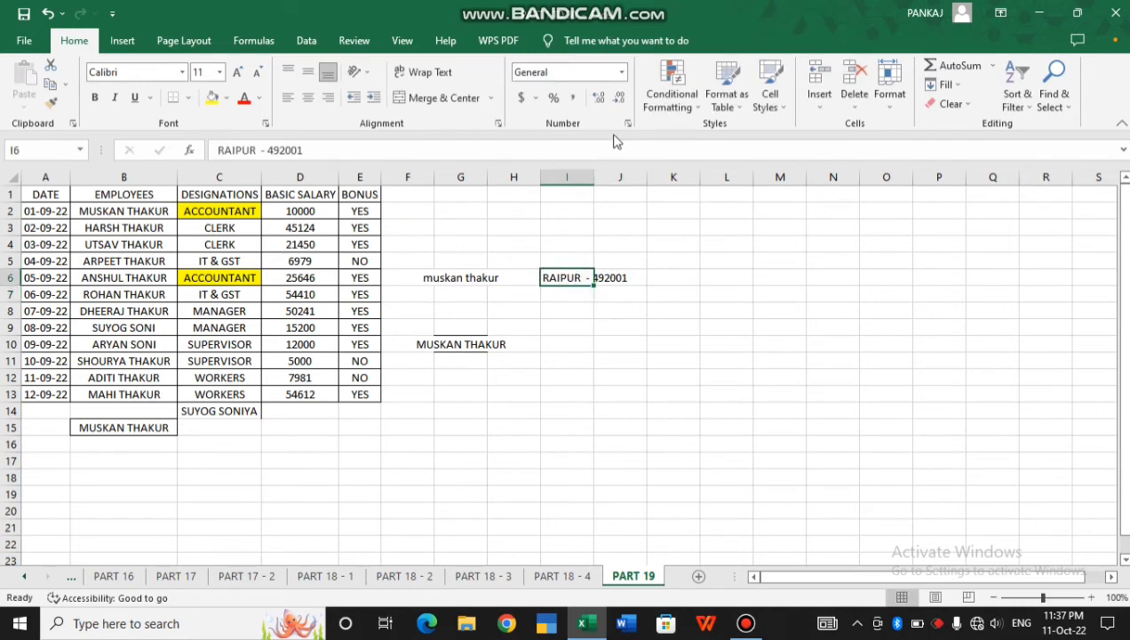
pyautogui.doubleClick(593, 174)
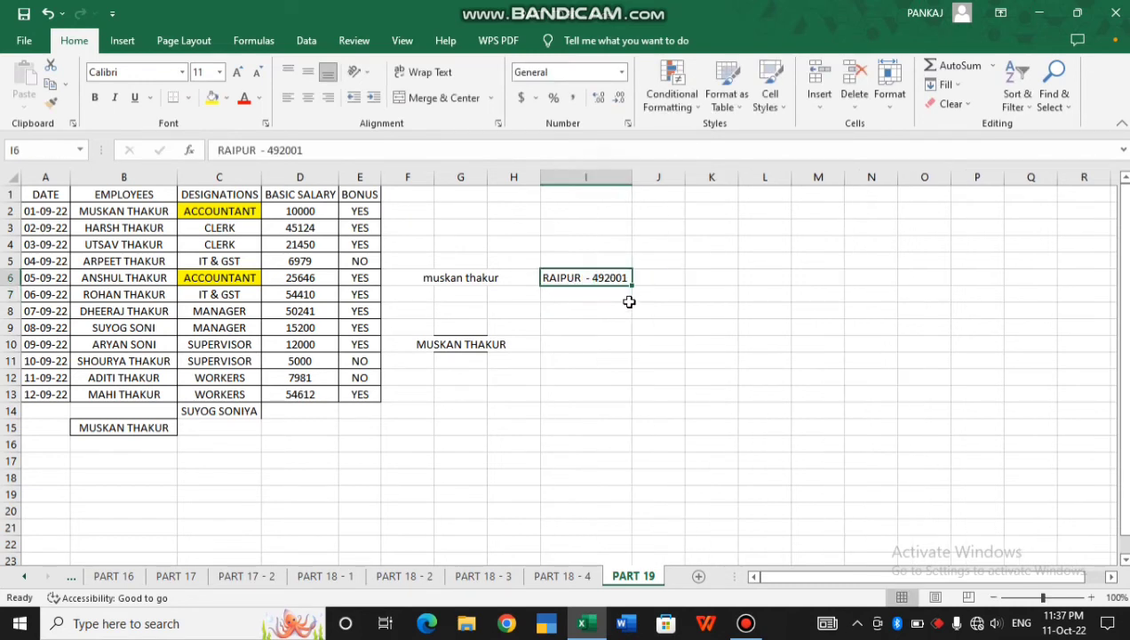
# Fill the code series down to I10 (RAIPUR - 492005) and select I6:I10
pyautogui.moveTo(632, 288); pyautogui.dragTo(634, 347)
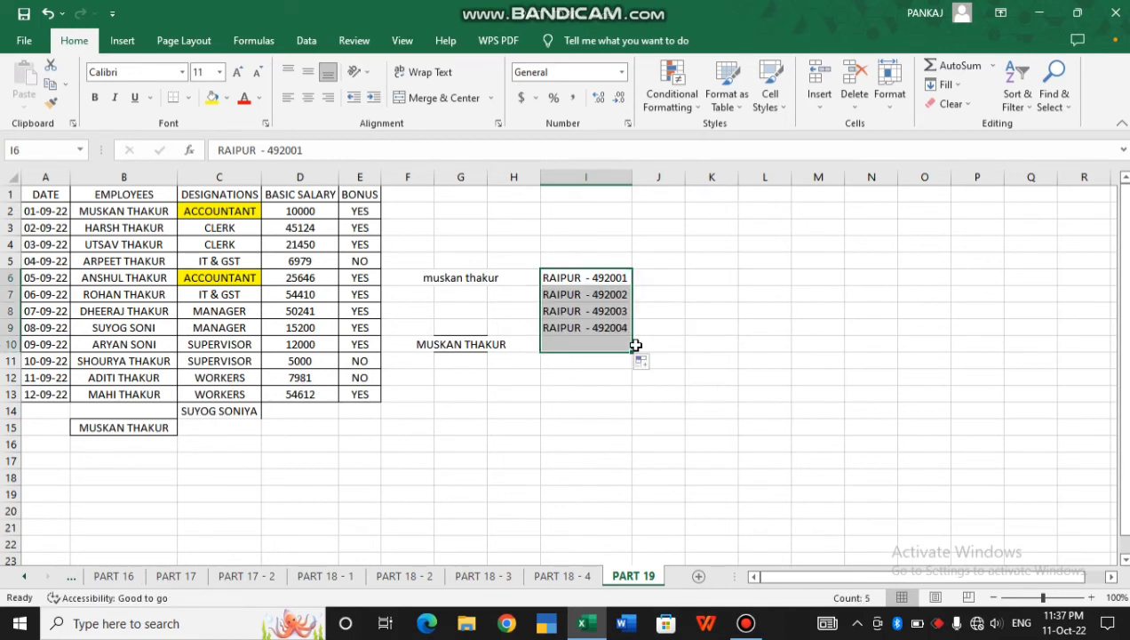
pyautogui.click(577, 280)
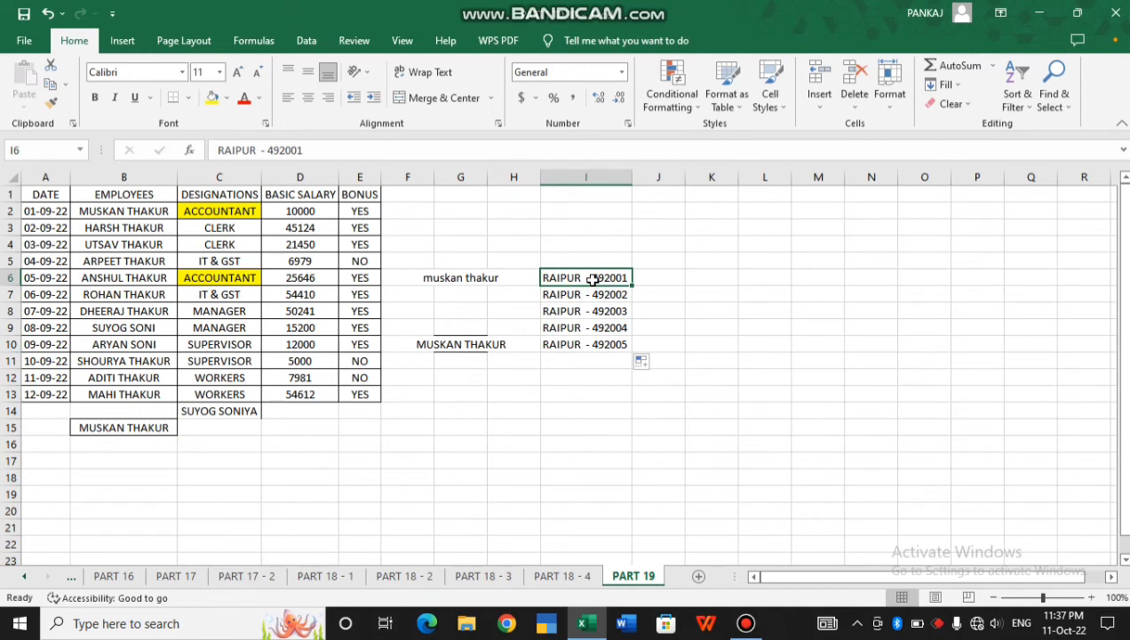
pyautogui.moveTo(593, 279); pyautogui.dragTo(587, 344)
pyautogui.click(1056, 111)
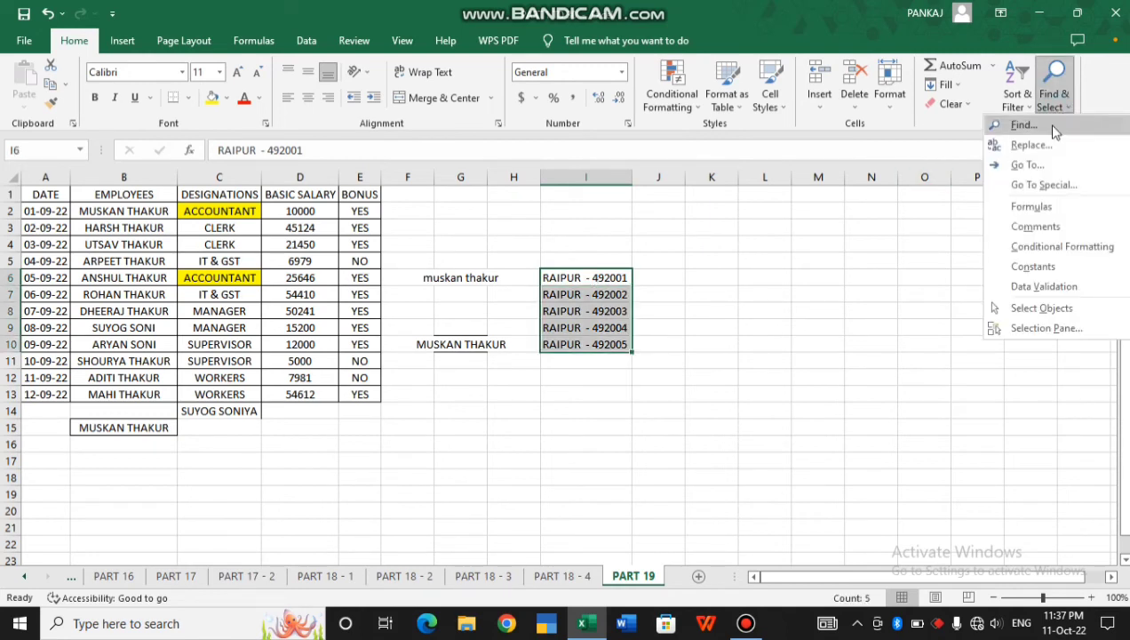
# Replace every hyphen in I6:I10 with nothing, leaving RAIPUR 492001 through RAIPUR 492005
pyautogui.click(1032, 145)
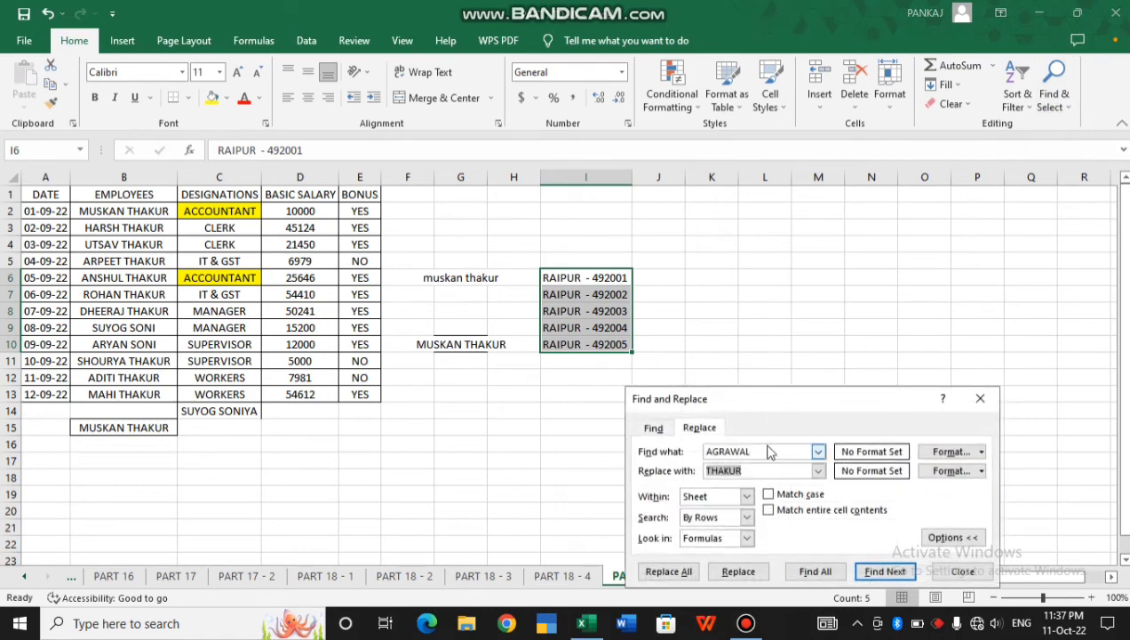
pyautogui.click(770, 452)
pyautogui.write('-')
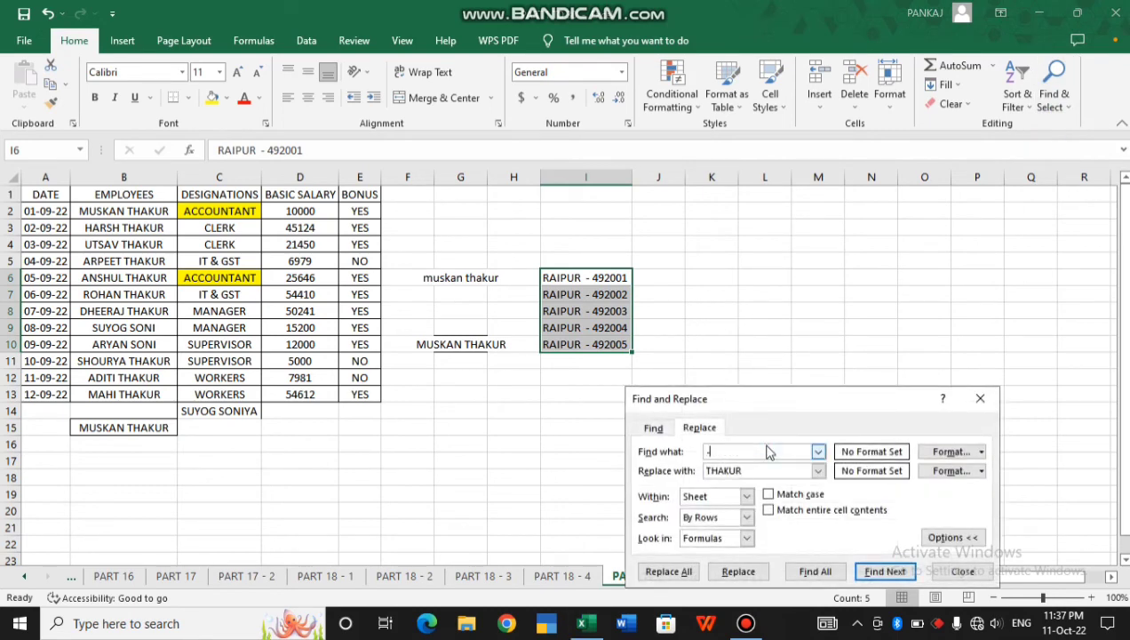
pyautogui.click(753, 472)
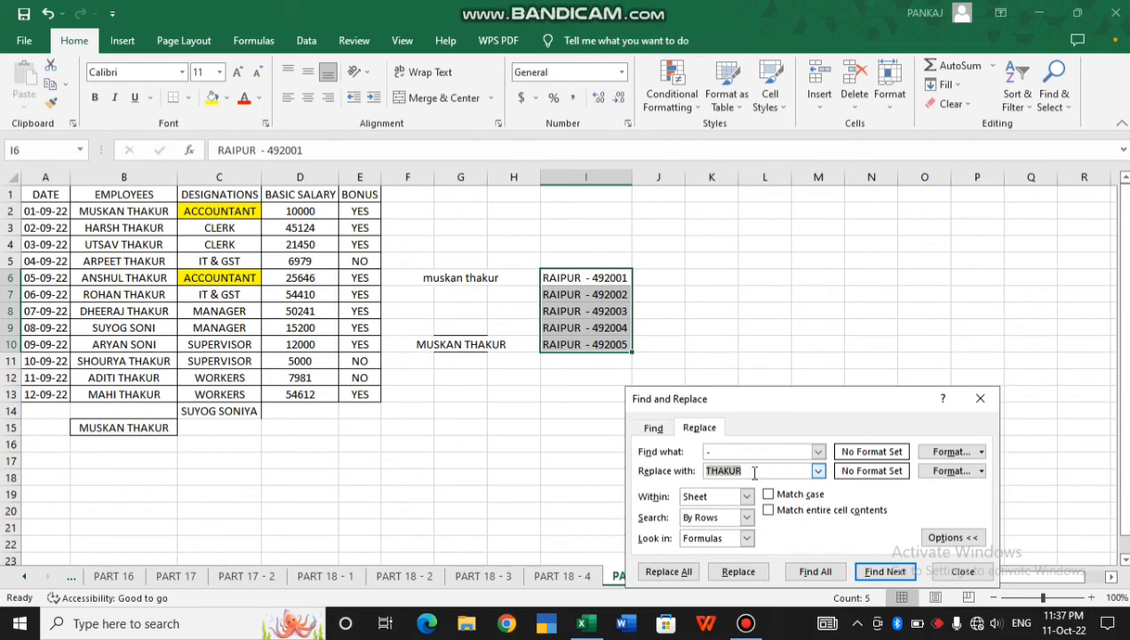
pyautogui.press('BackSpace')
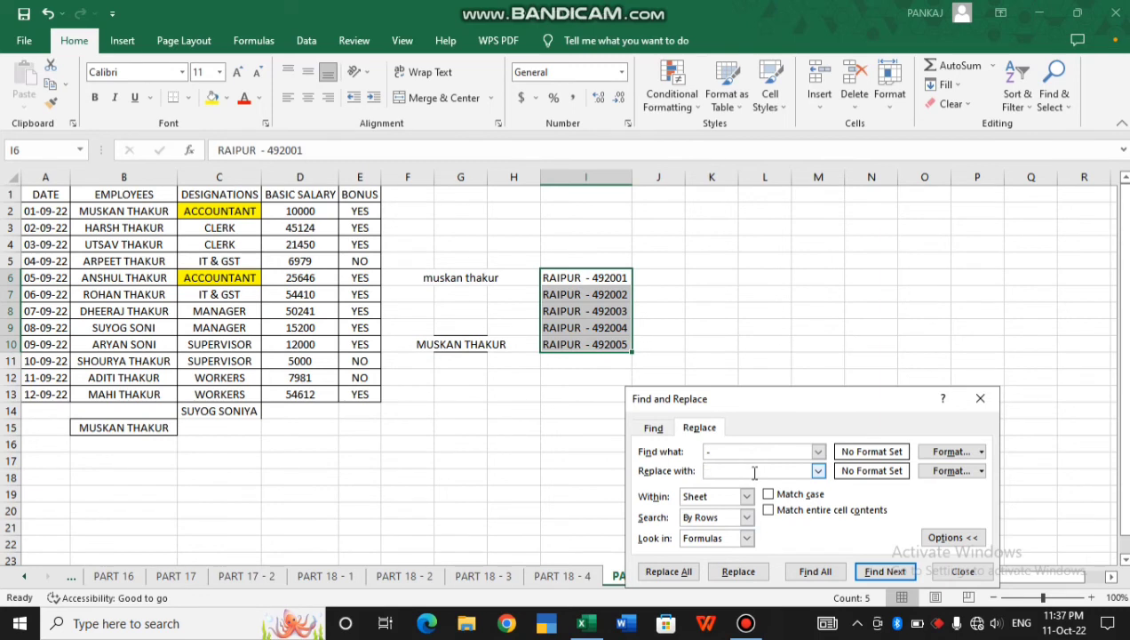
pyautogui.click(654, 576)
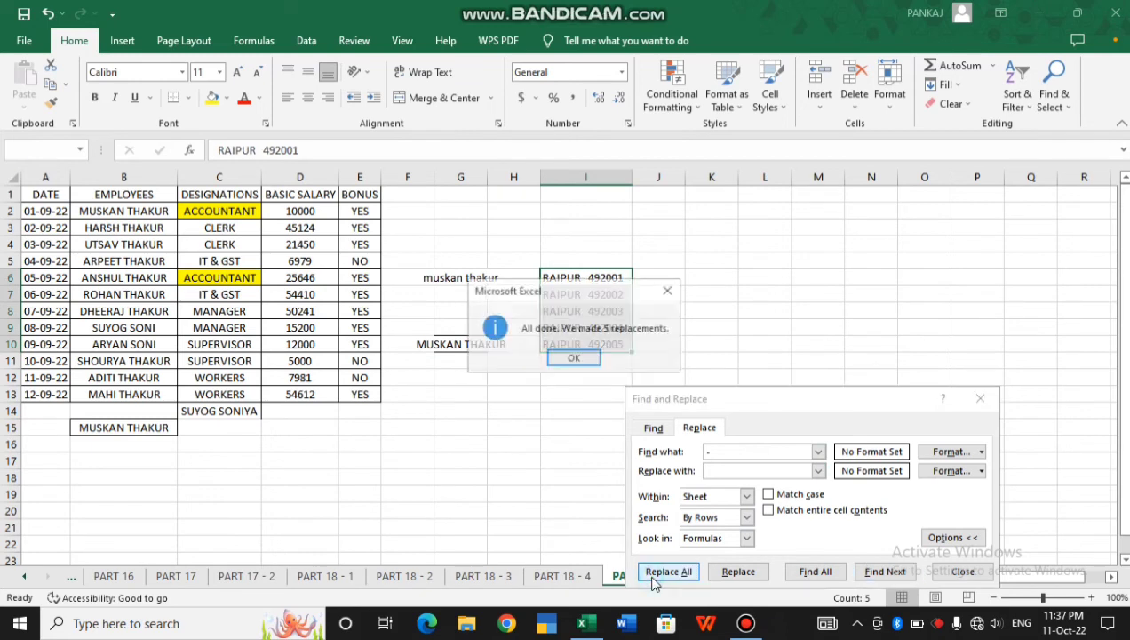
pyautogui.click(574, 359)
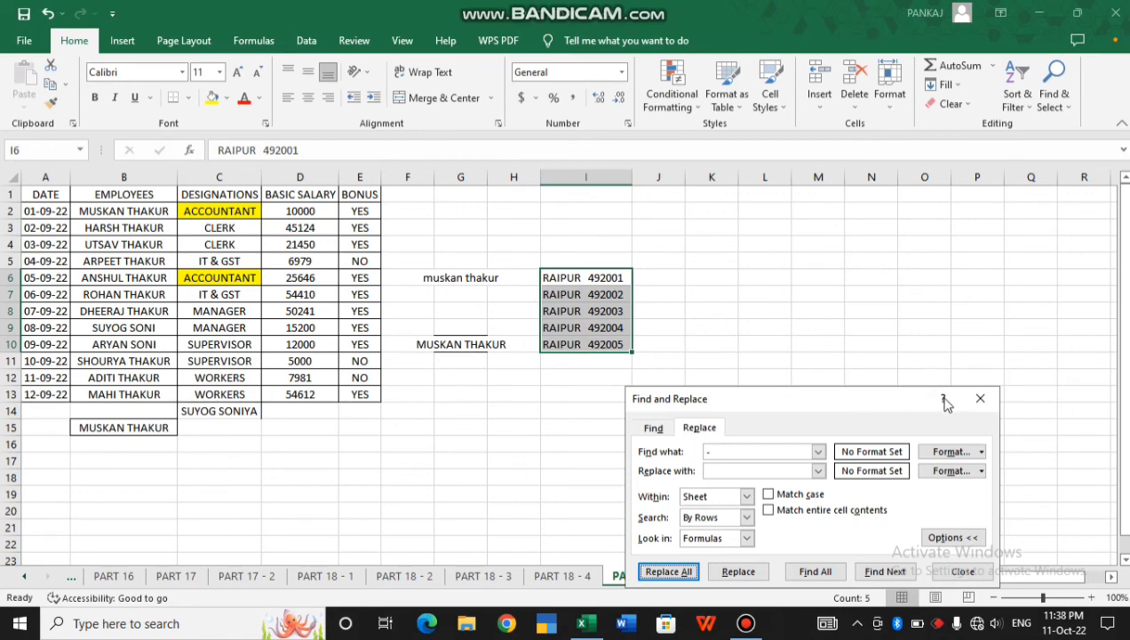
pyautogui.click(980, 400)
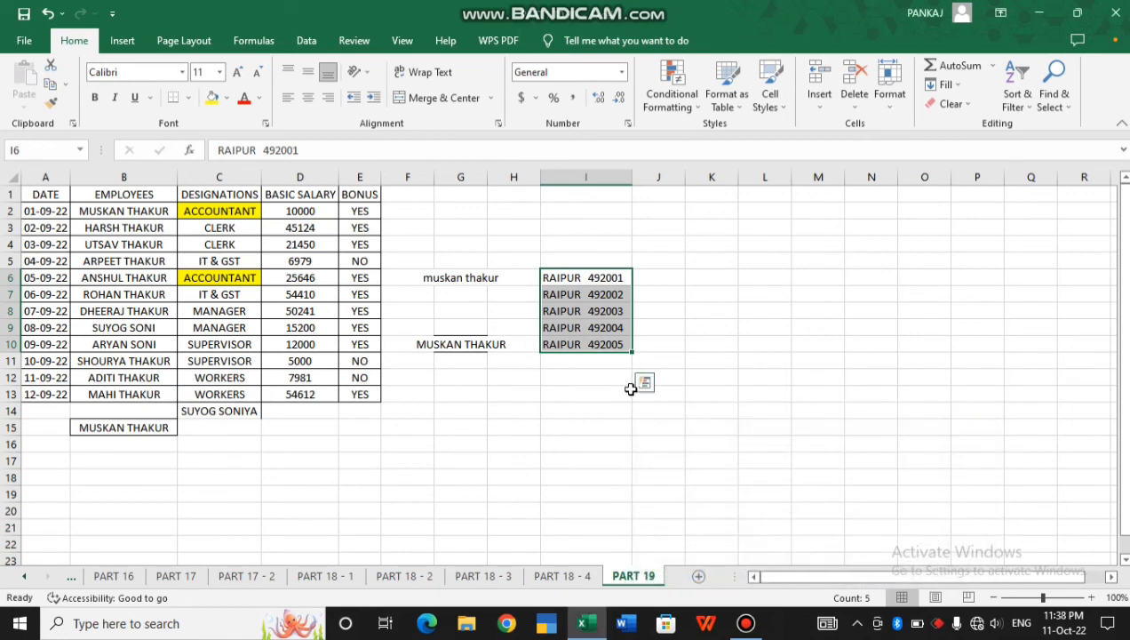